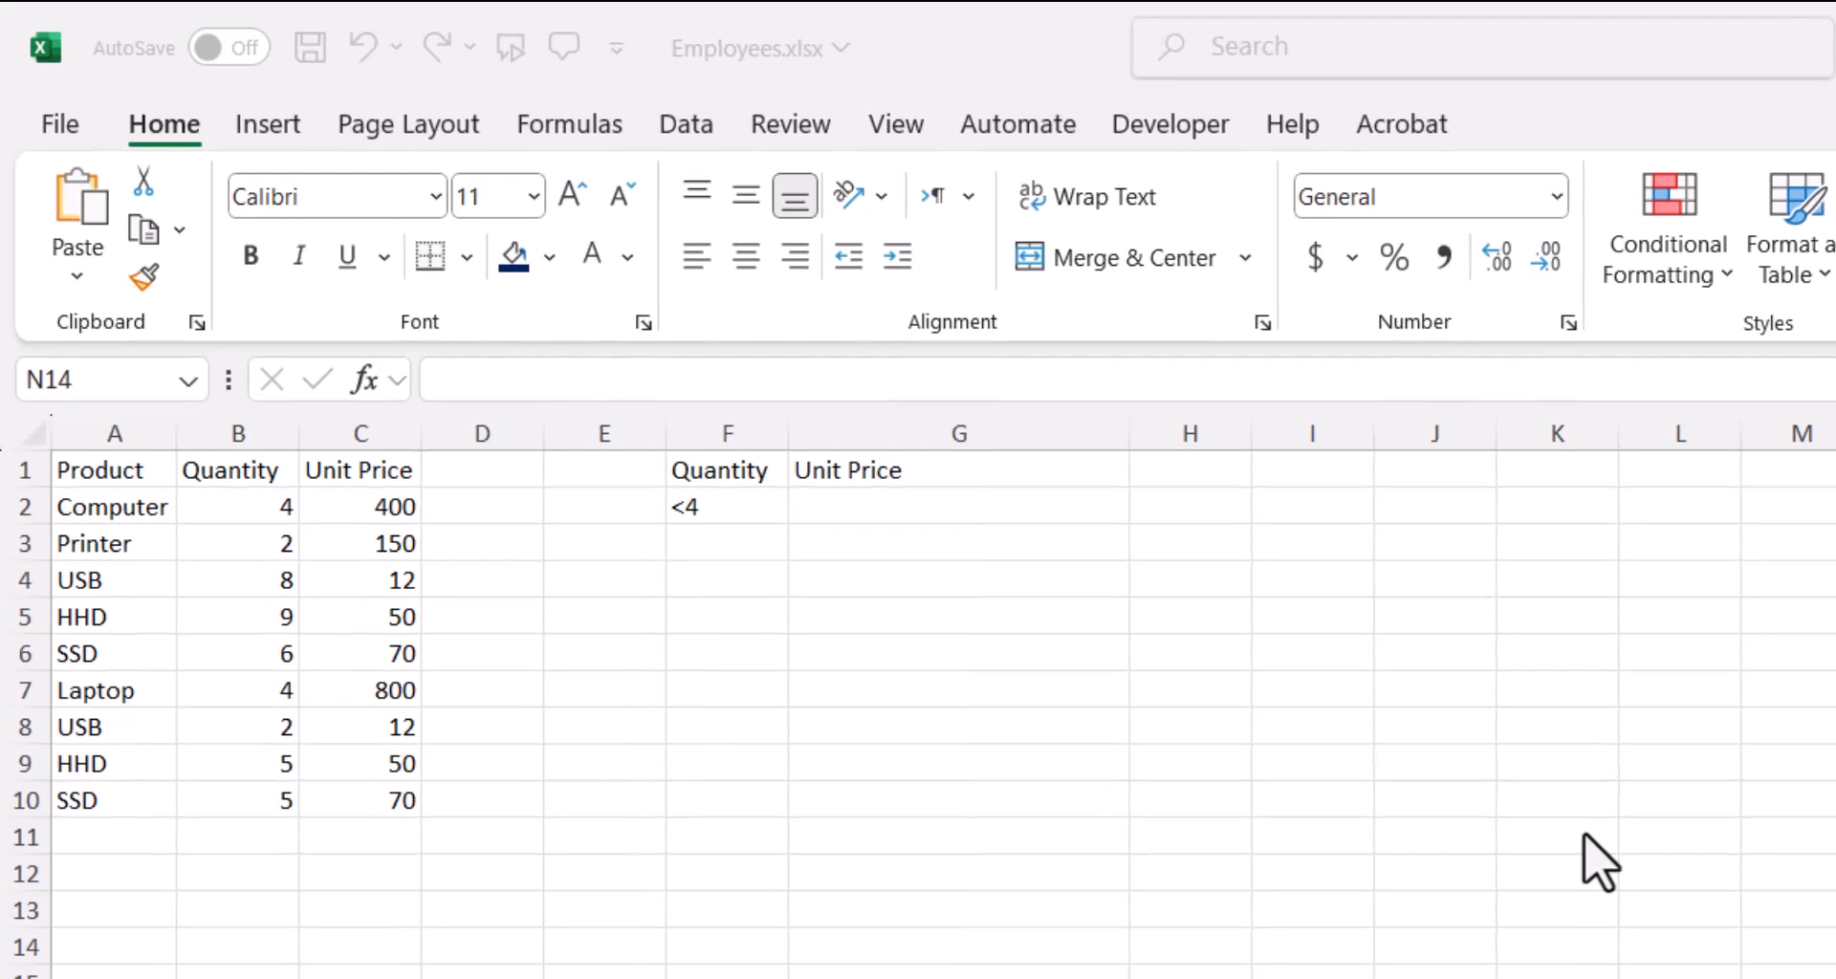
# - Enter =DVAR(A1:C10,G1,F1:F2) in cell G2 to calculate the sample variance of unit prices matching the quantity criterion
pyautogui.click(927, 512)
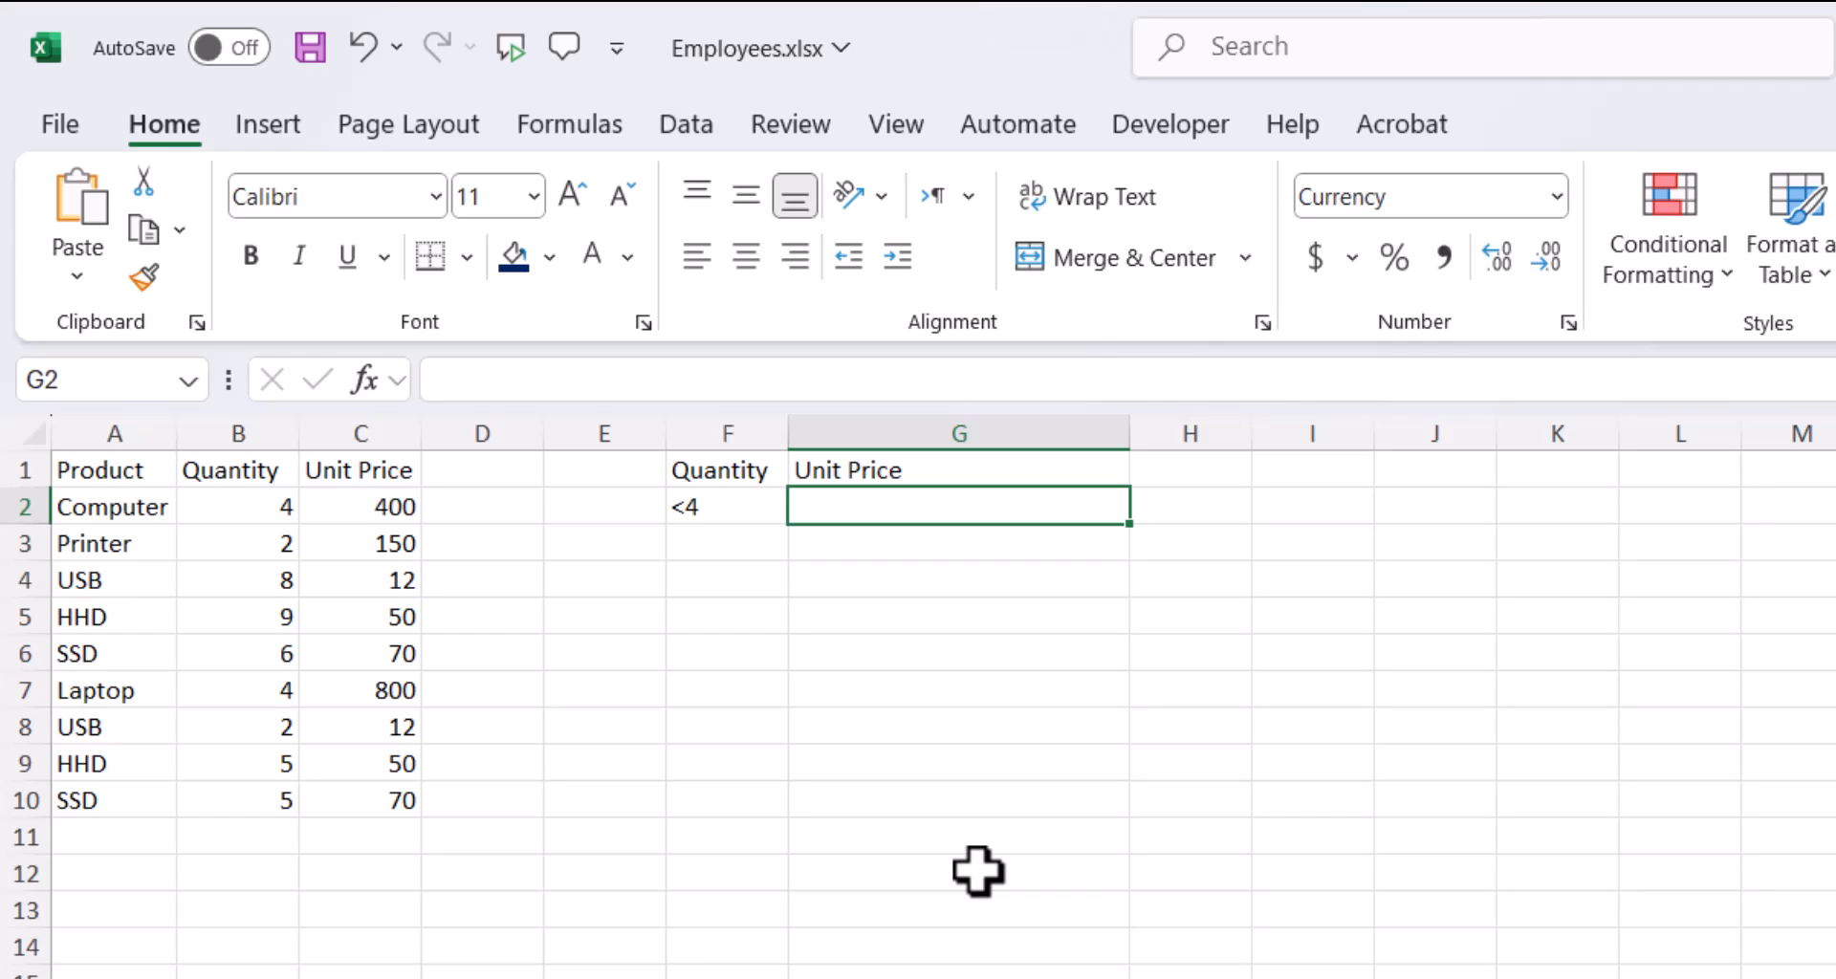
pyautogui.write('=')
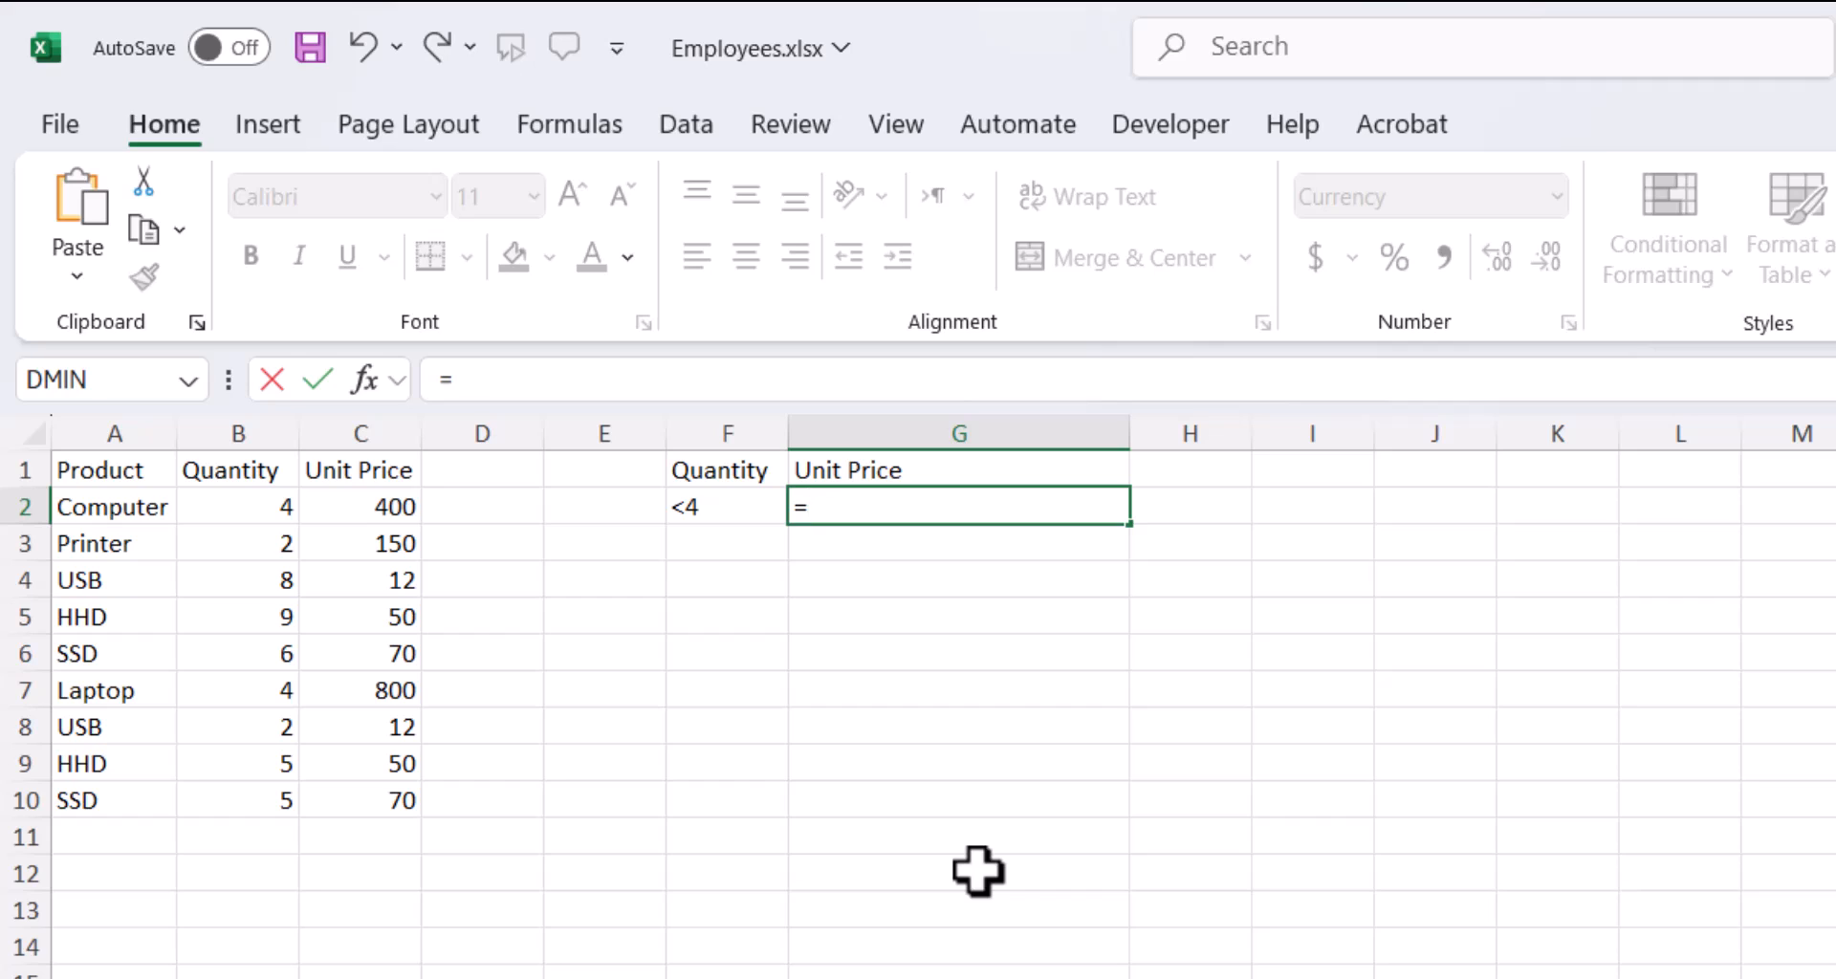
pyautogui.write('dva')
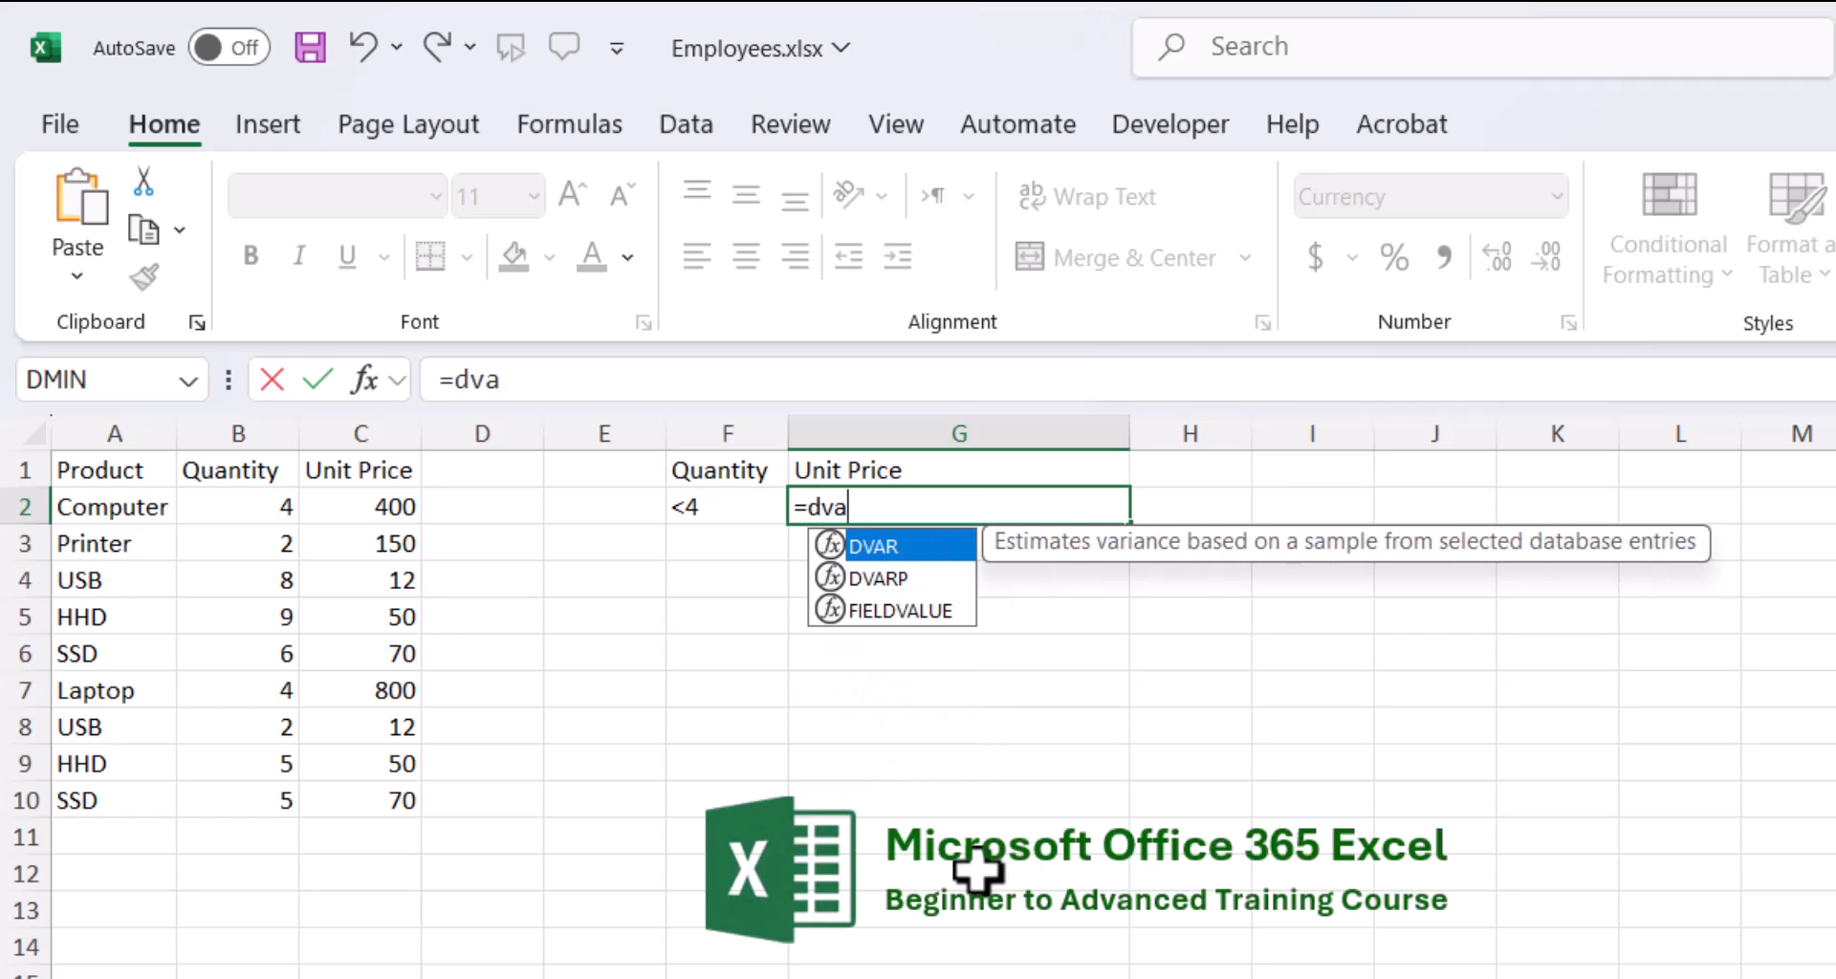
pyautogui.press('Tab')
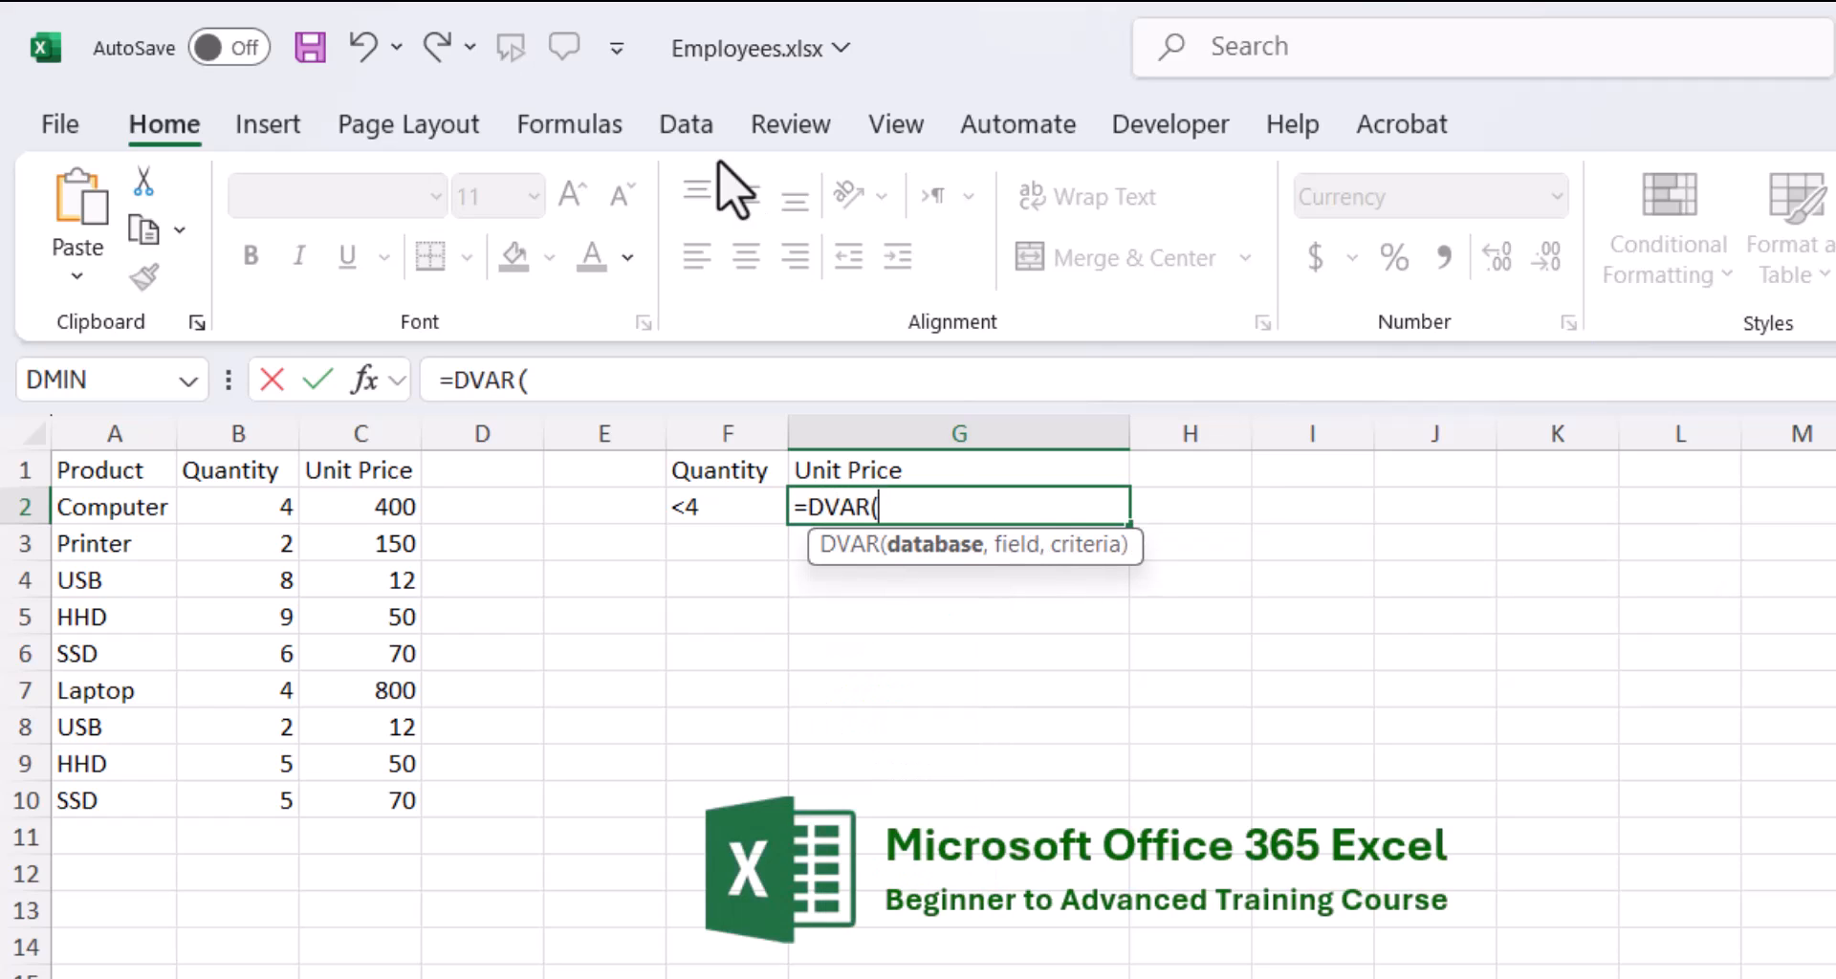
pyautogui.moveTo(96, 469); pyautogui.dragTo(378, 794)
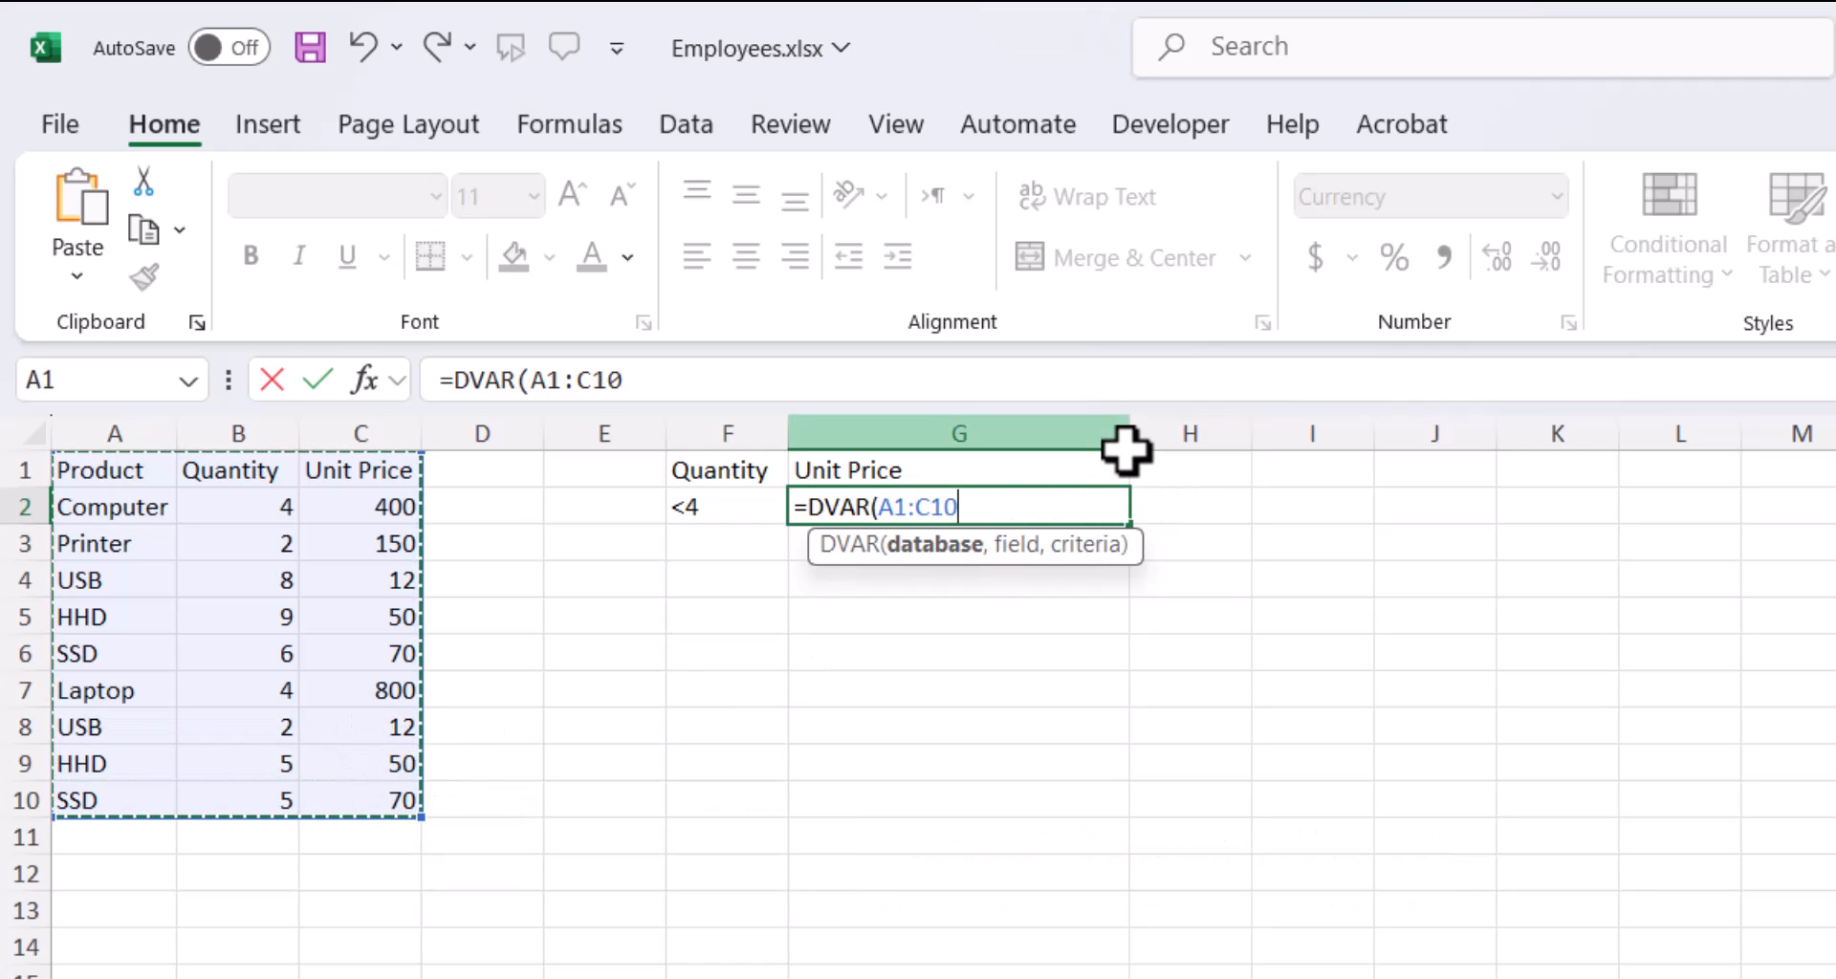
pyautogui.write(',')
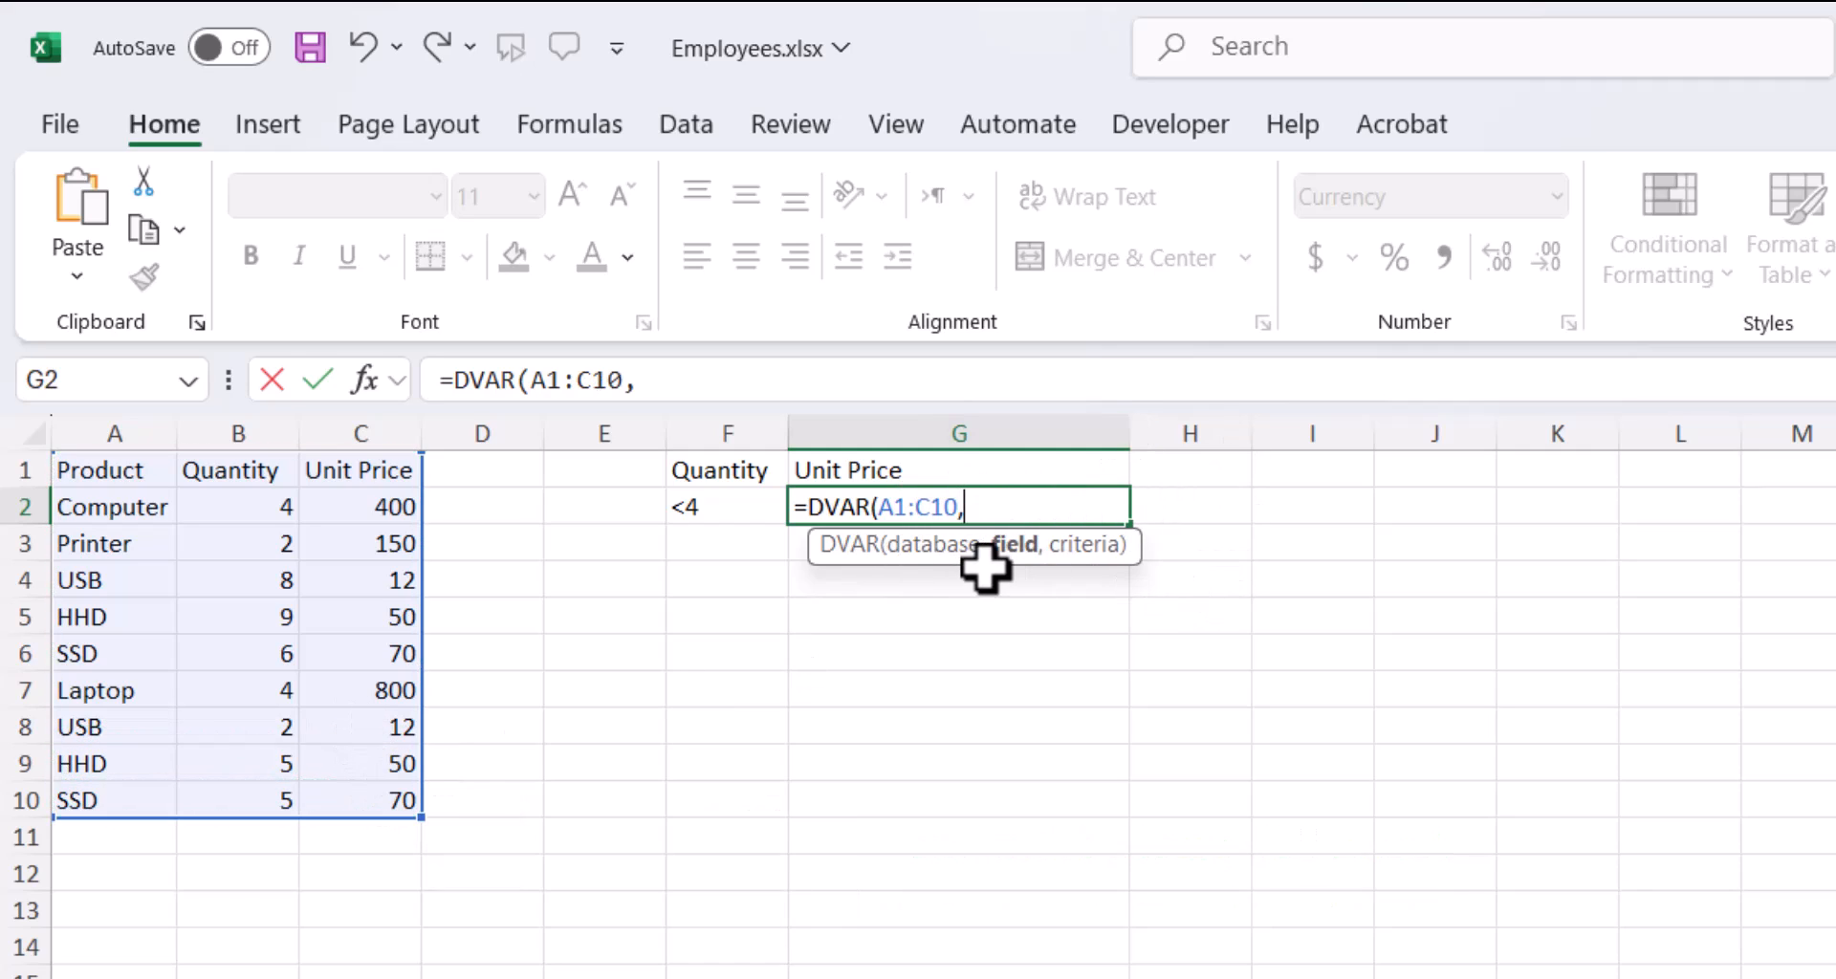
pyautogui.click(837, 474)
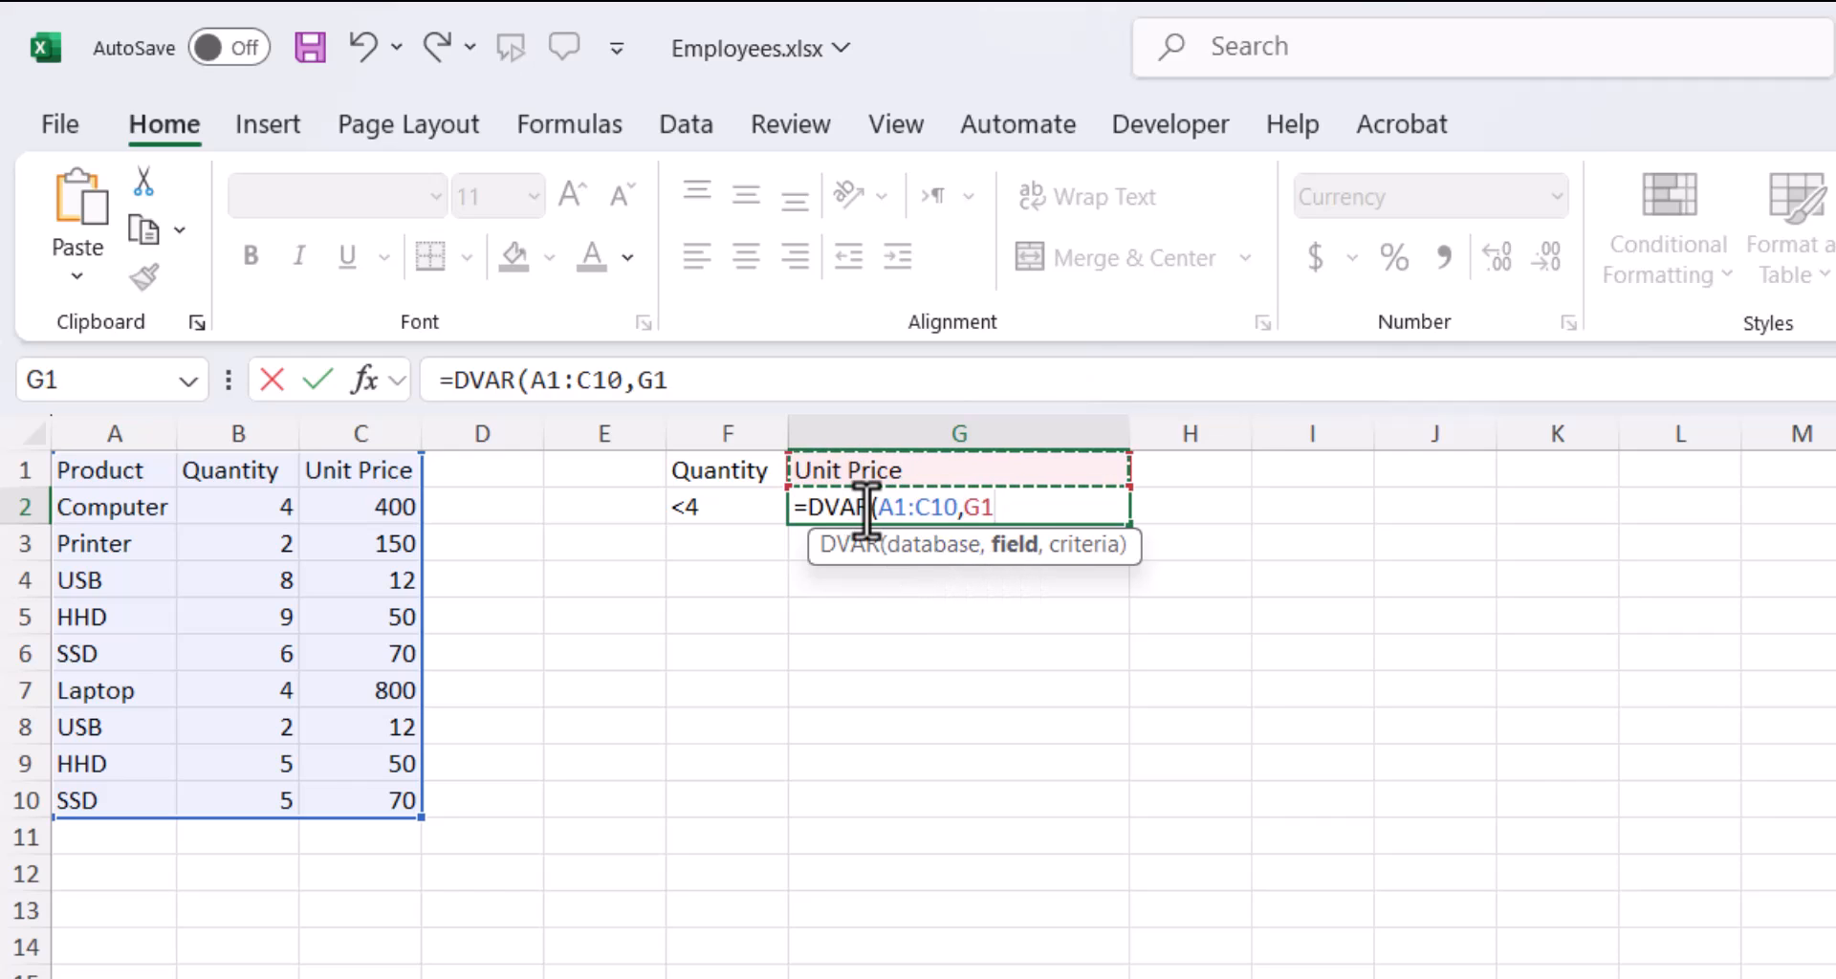
pyautogui.write(',')
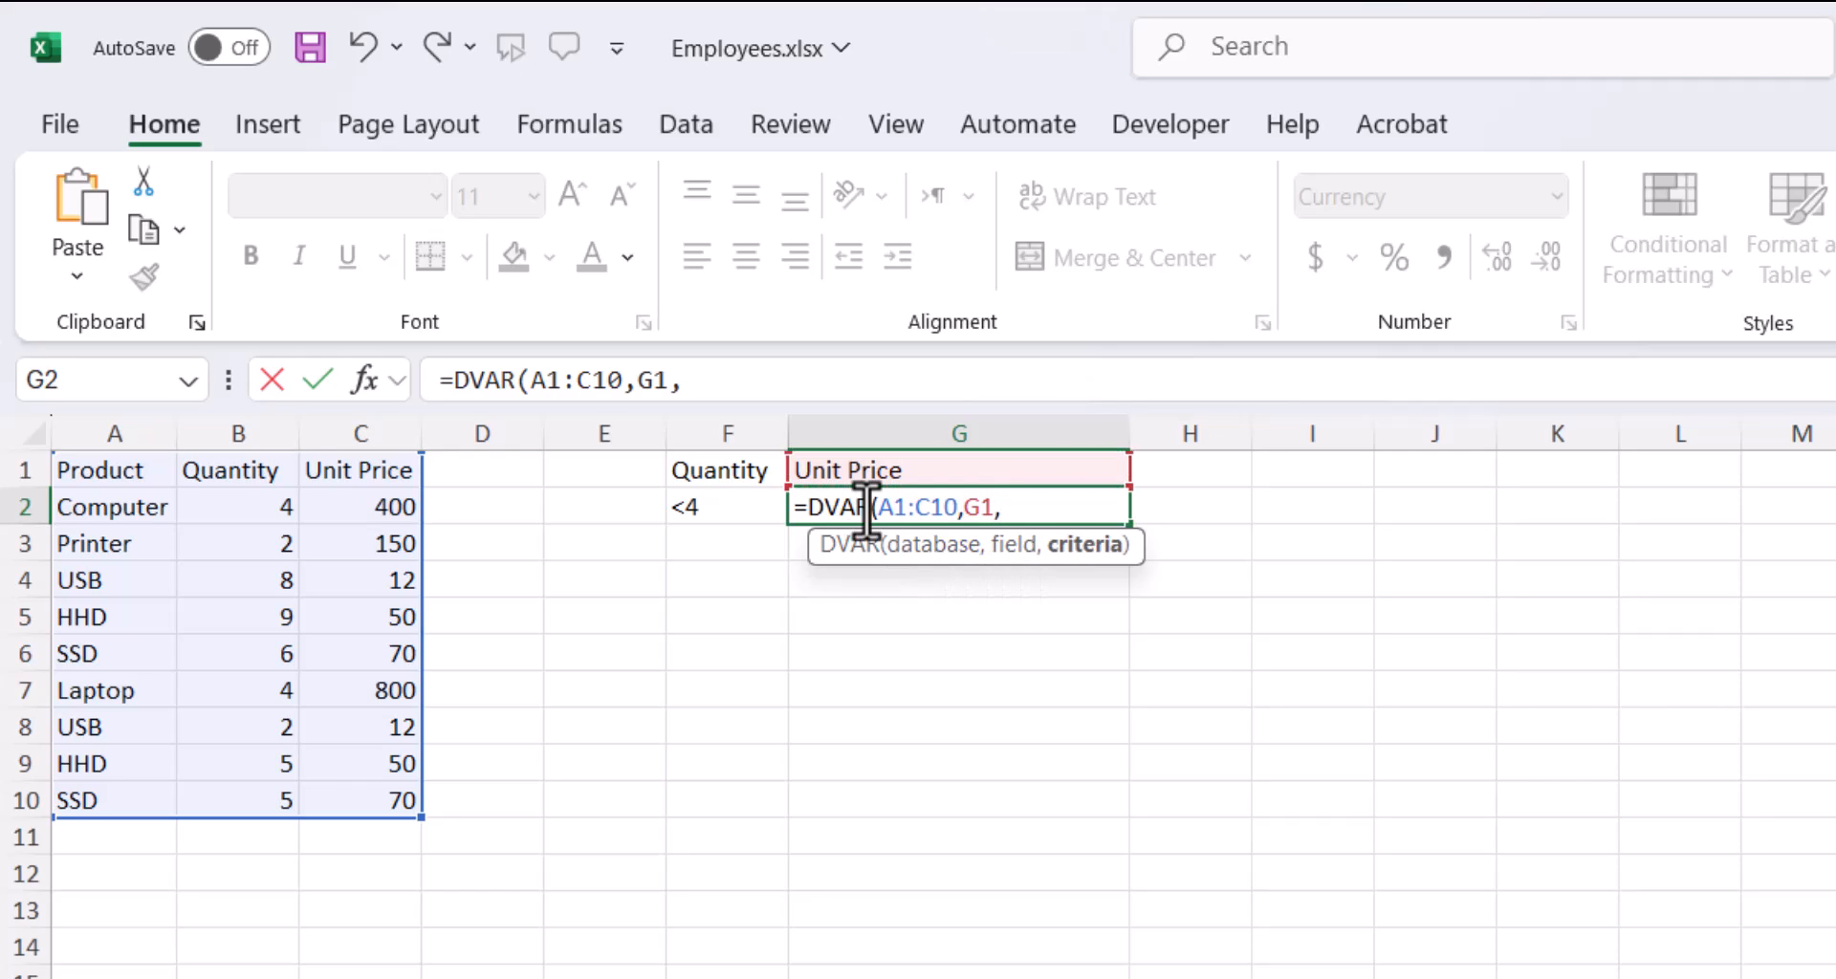
pyautogui.moveTo(693, 478); pyautogui.dragTo(690, 504)
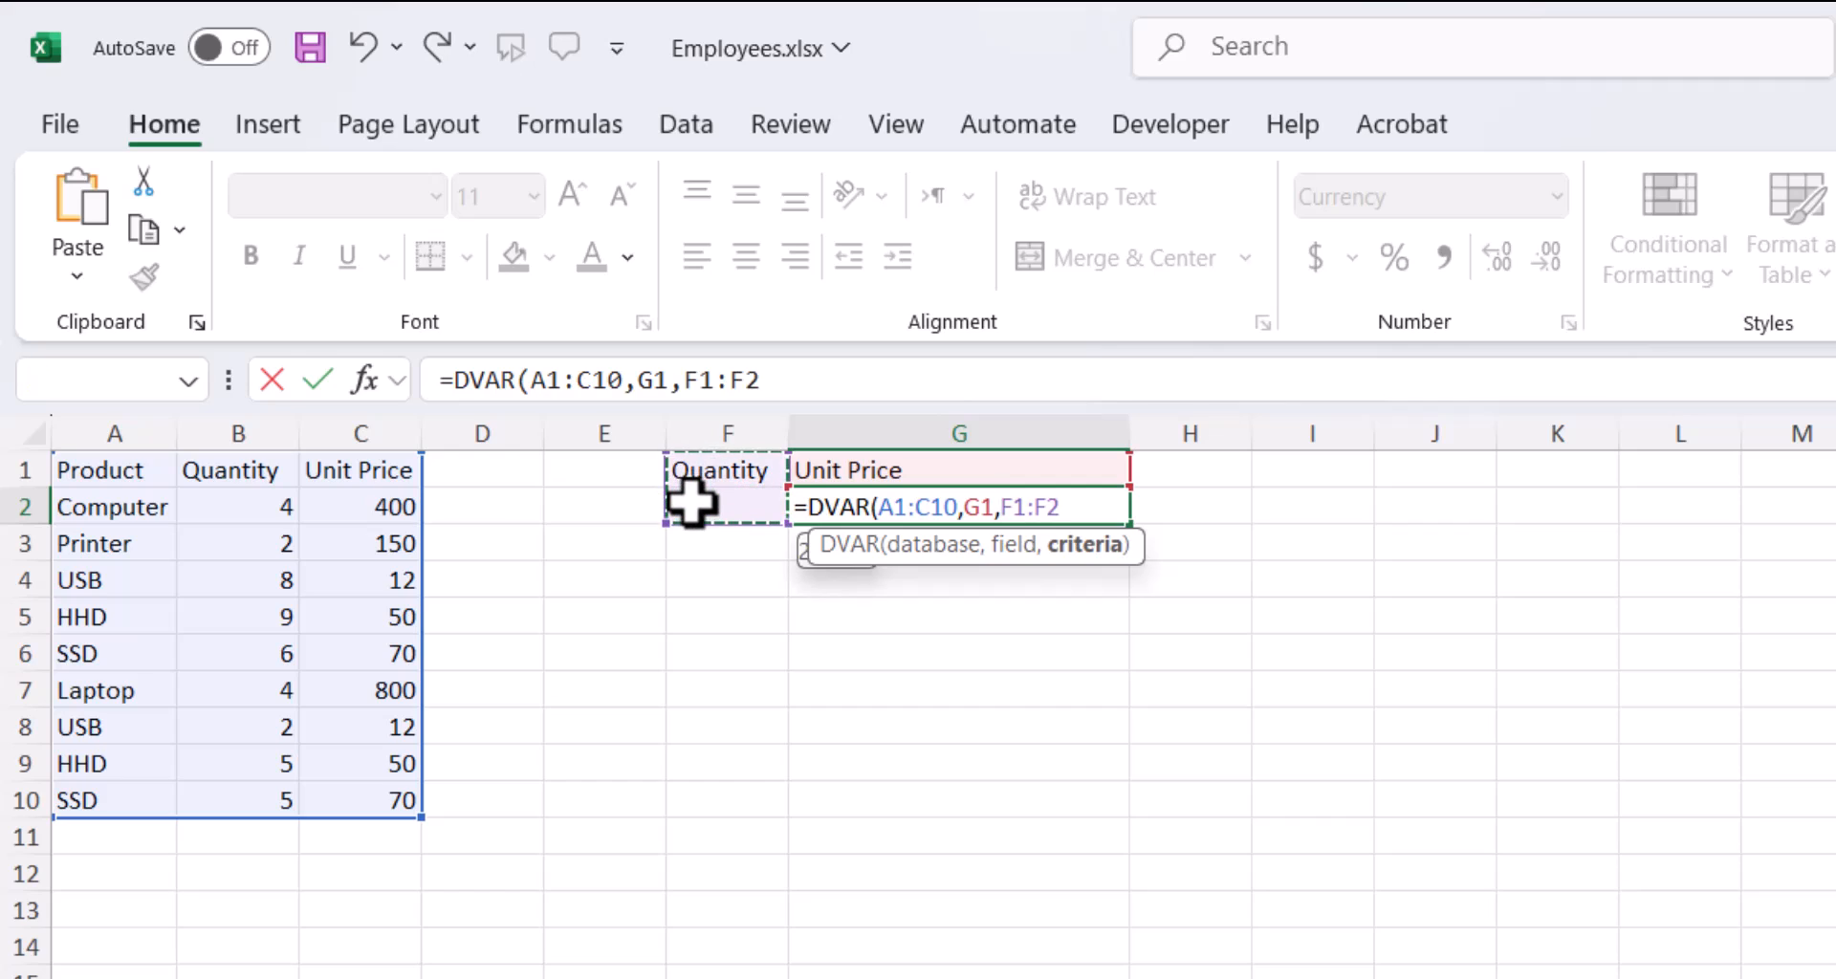
pyautogui.write(')')
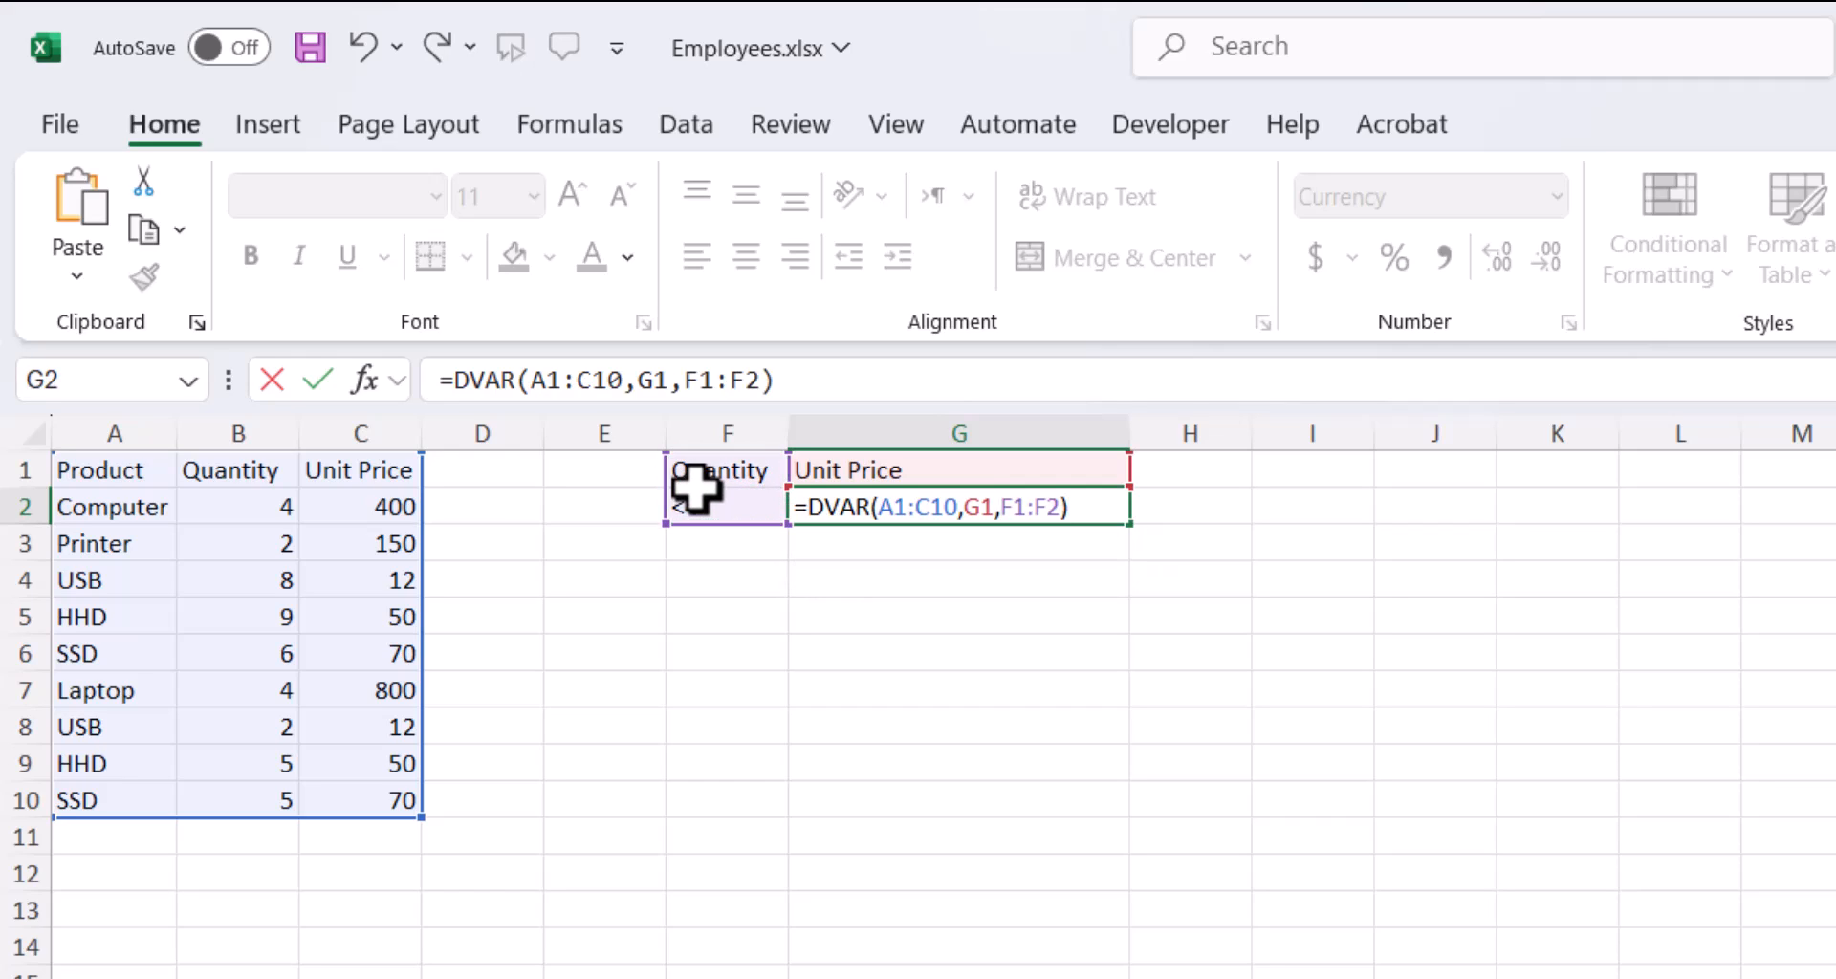
pyautogui.press('Return')
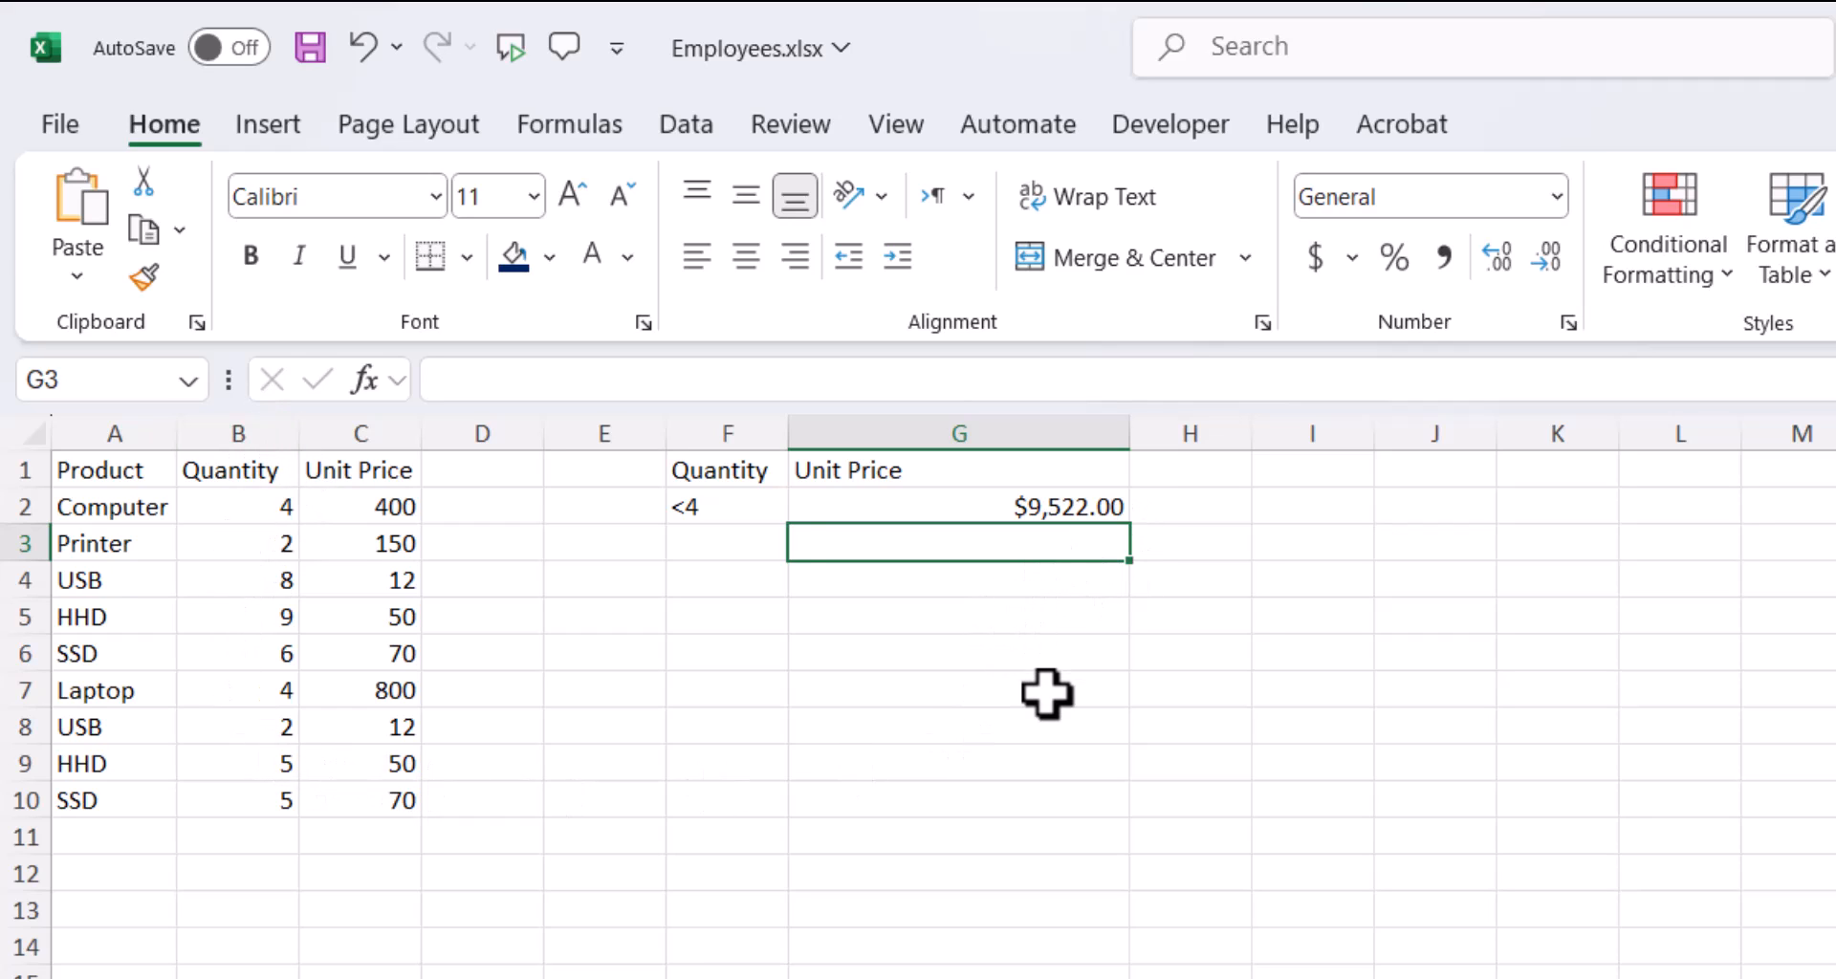
# - Cross-check the variance in cell G3 with the formula =VAR.S(C3,C8)
pyautogui.write('=va')
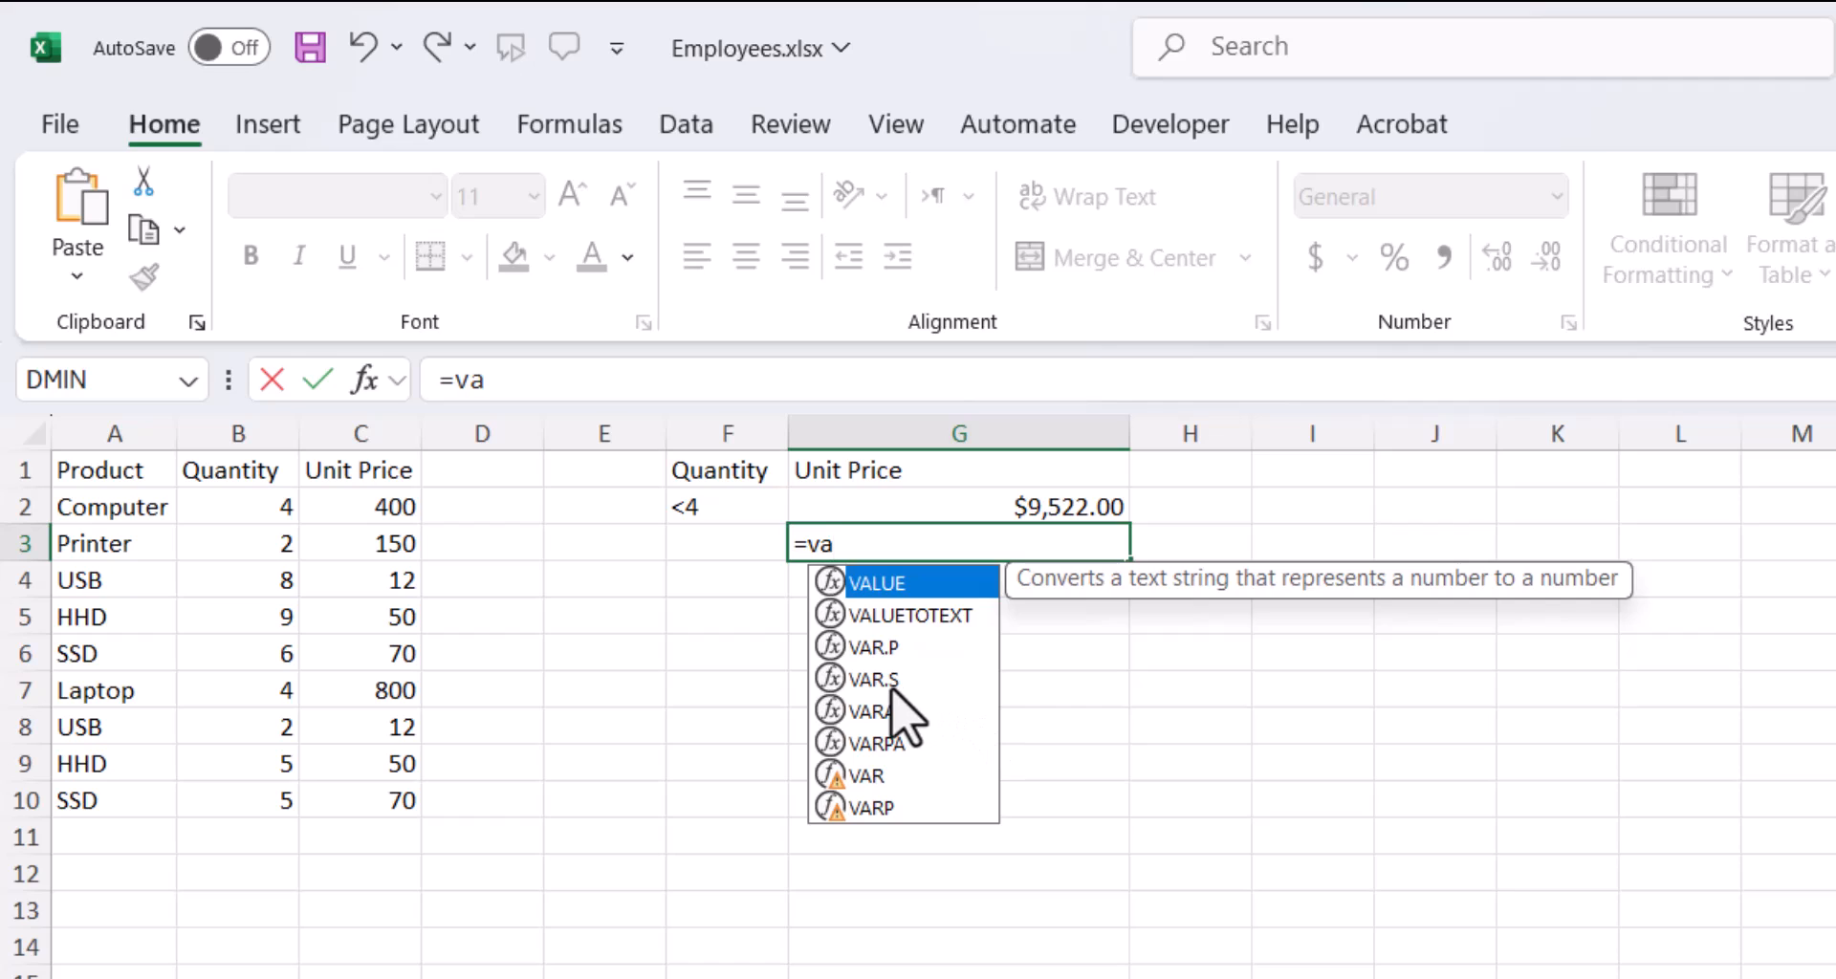
pyautogui.doubleClick(873, 679)
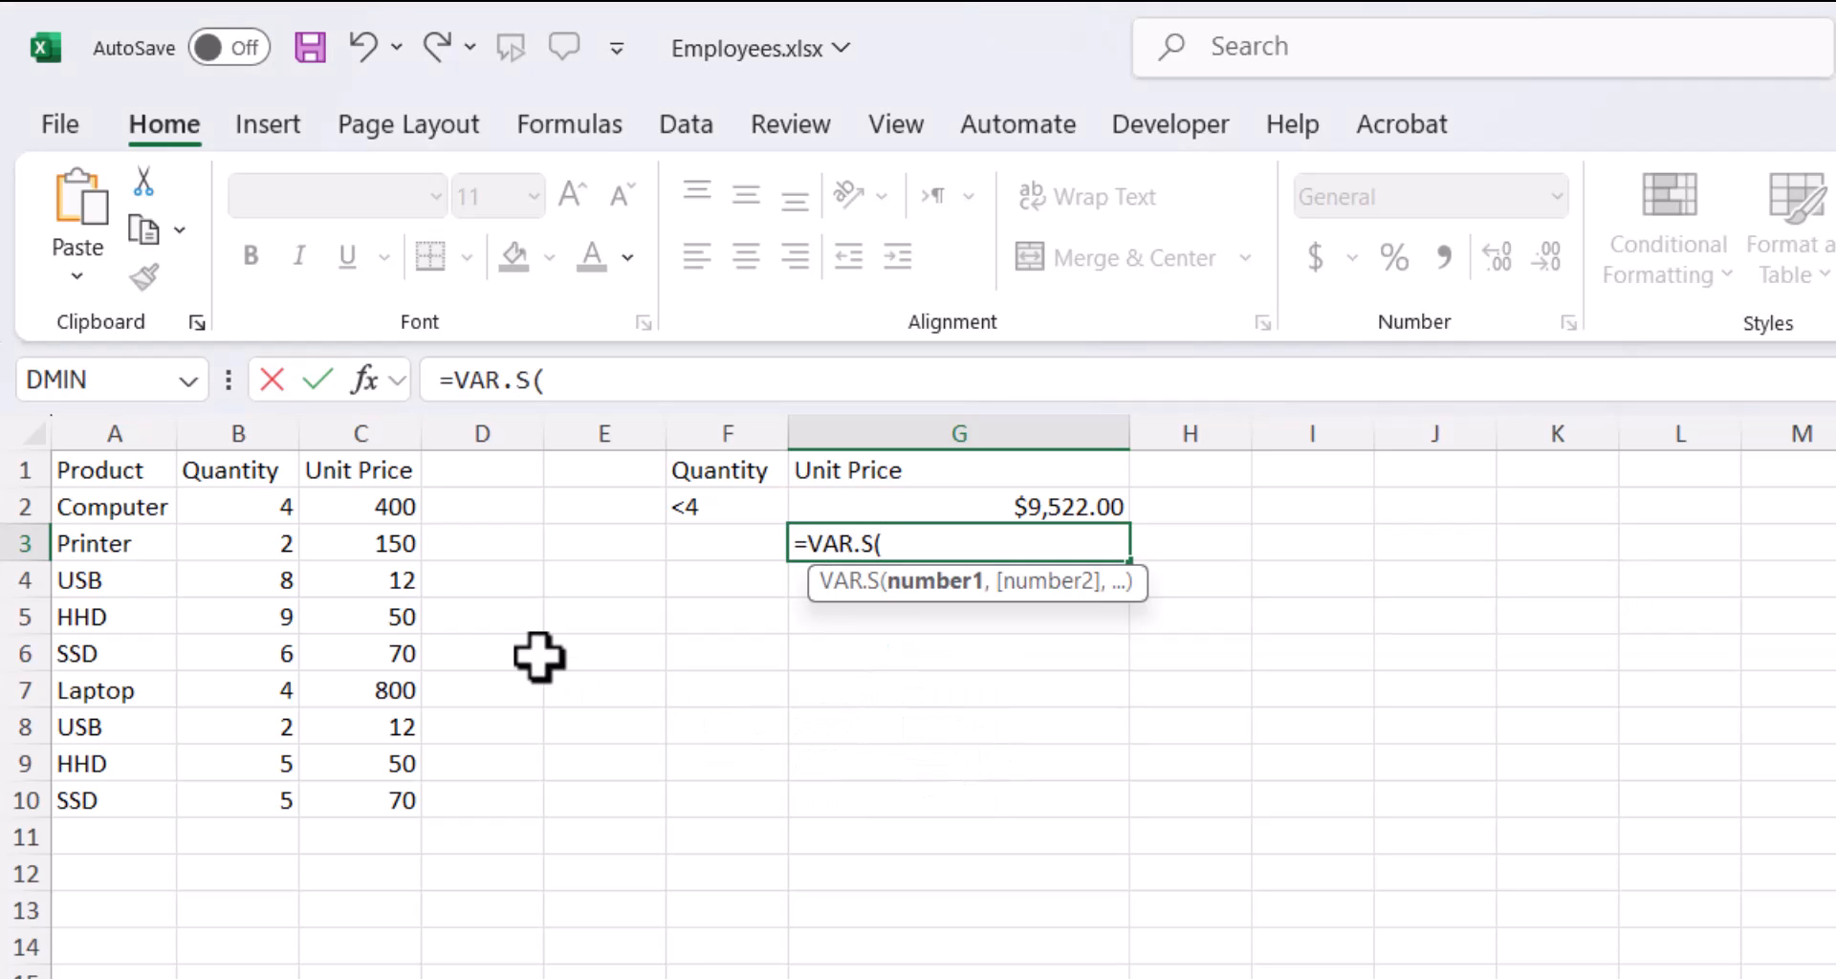
pyautogui.click(402, 551)
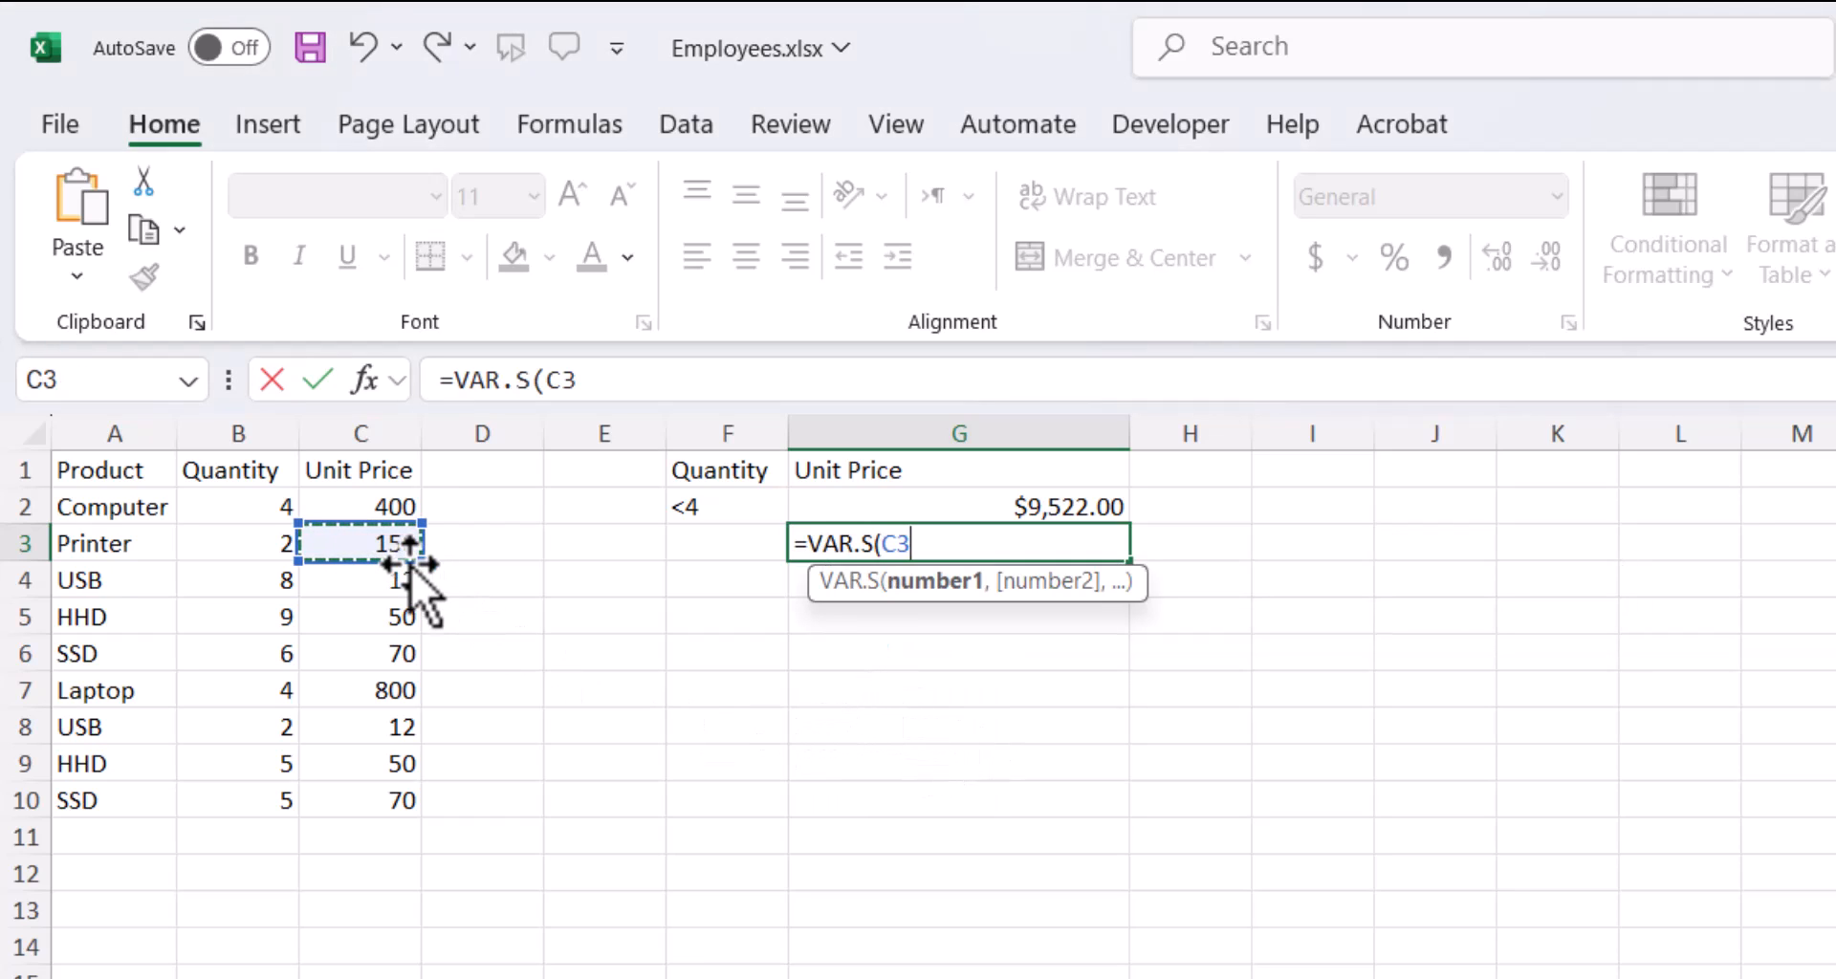
pyautogui.write(',')
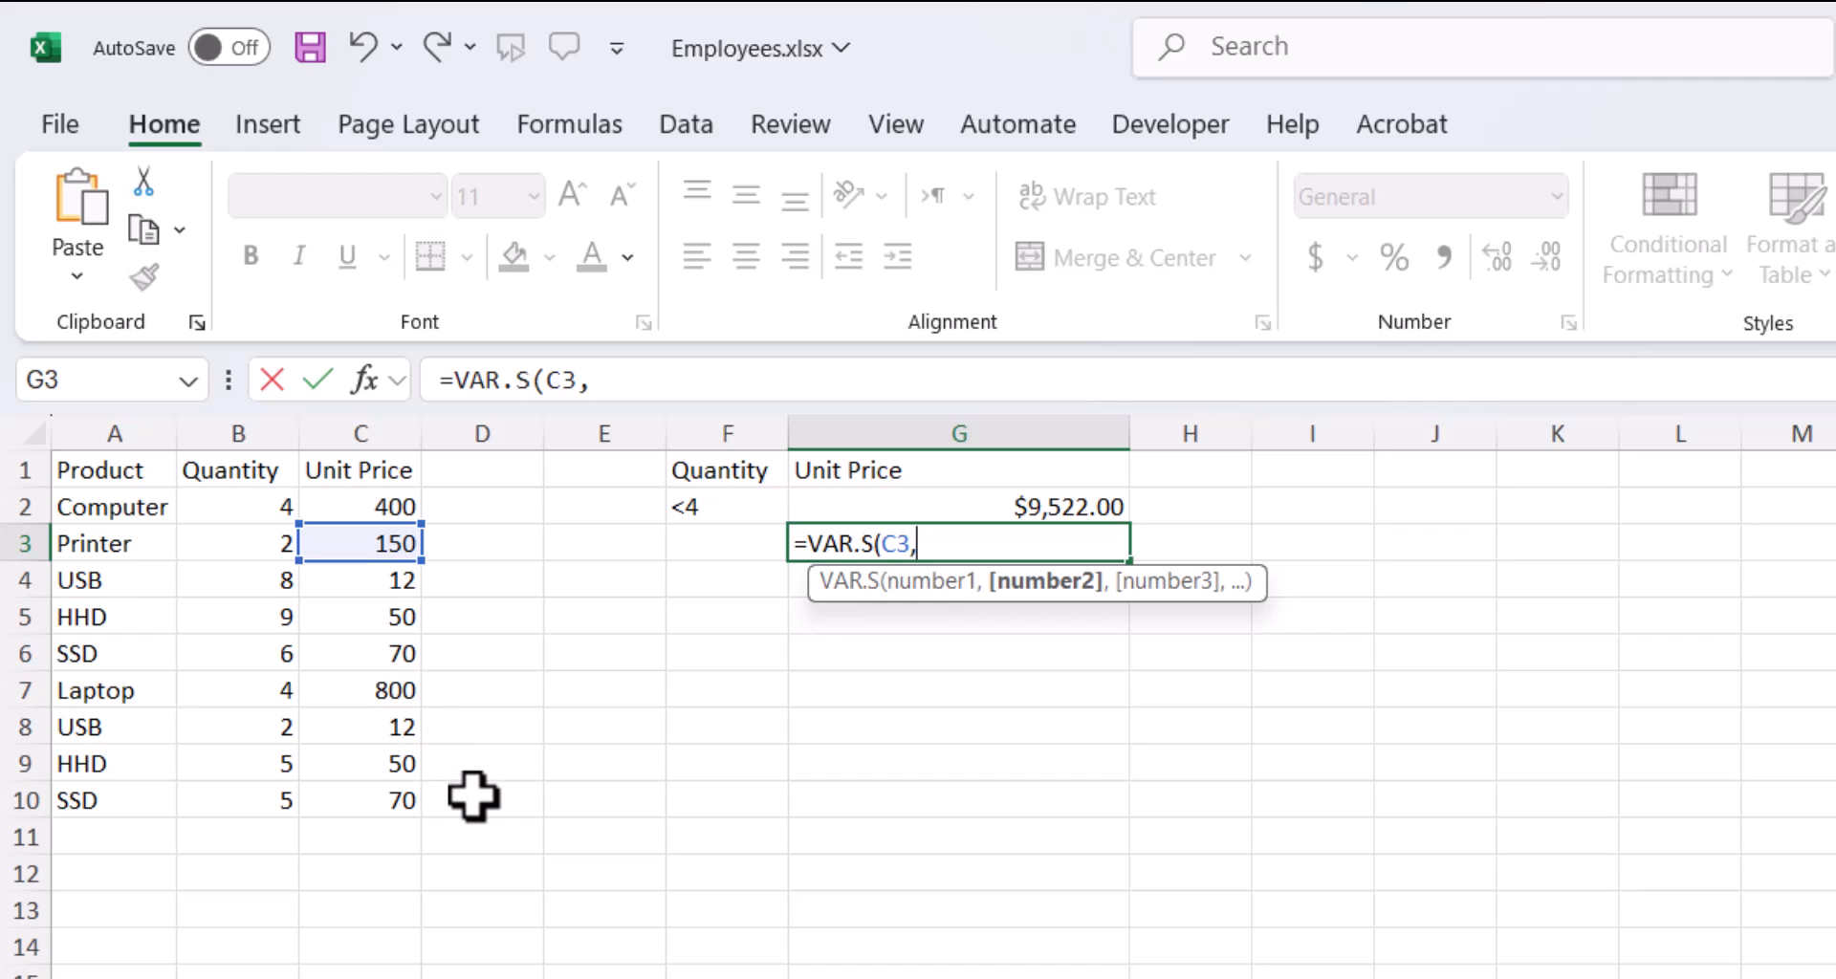
pyautogui.click(404, 738)
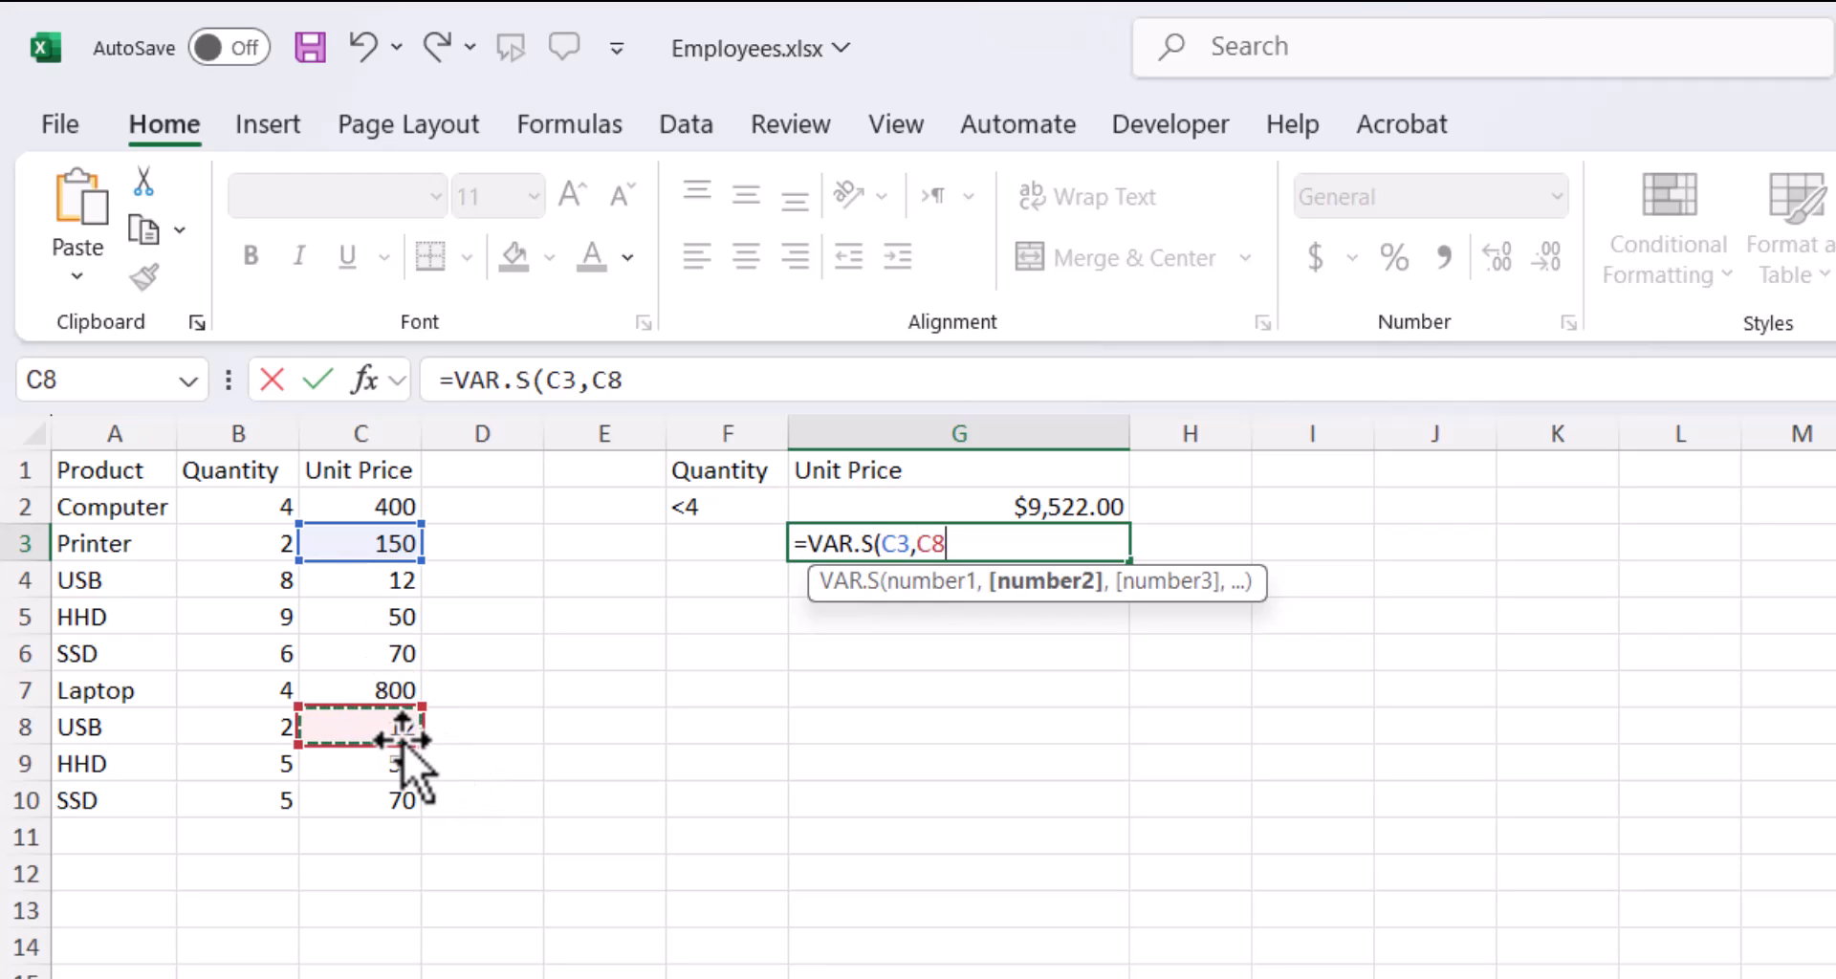
pyautogui.write(')')
pyautogui.press('Return')
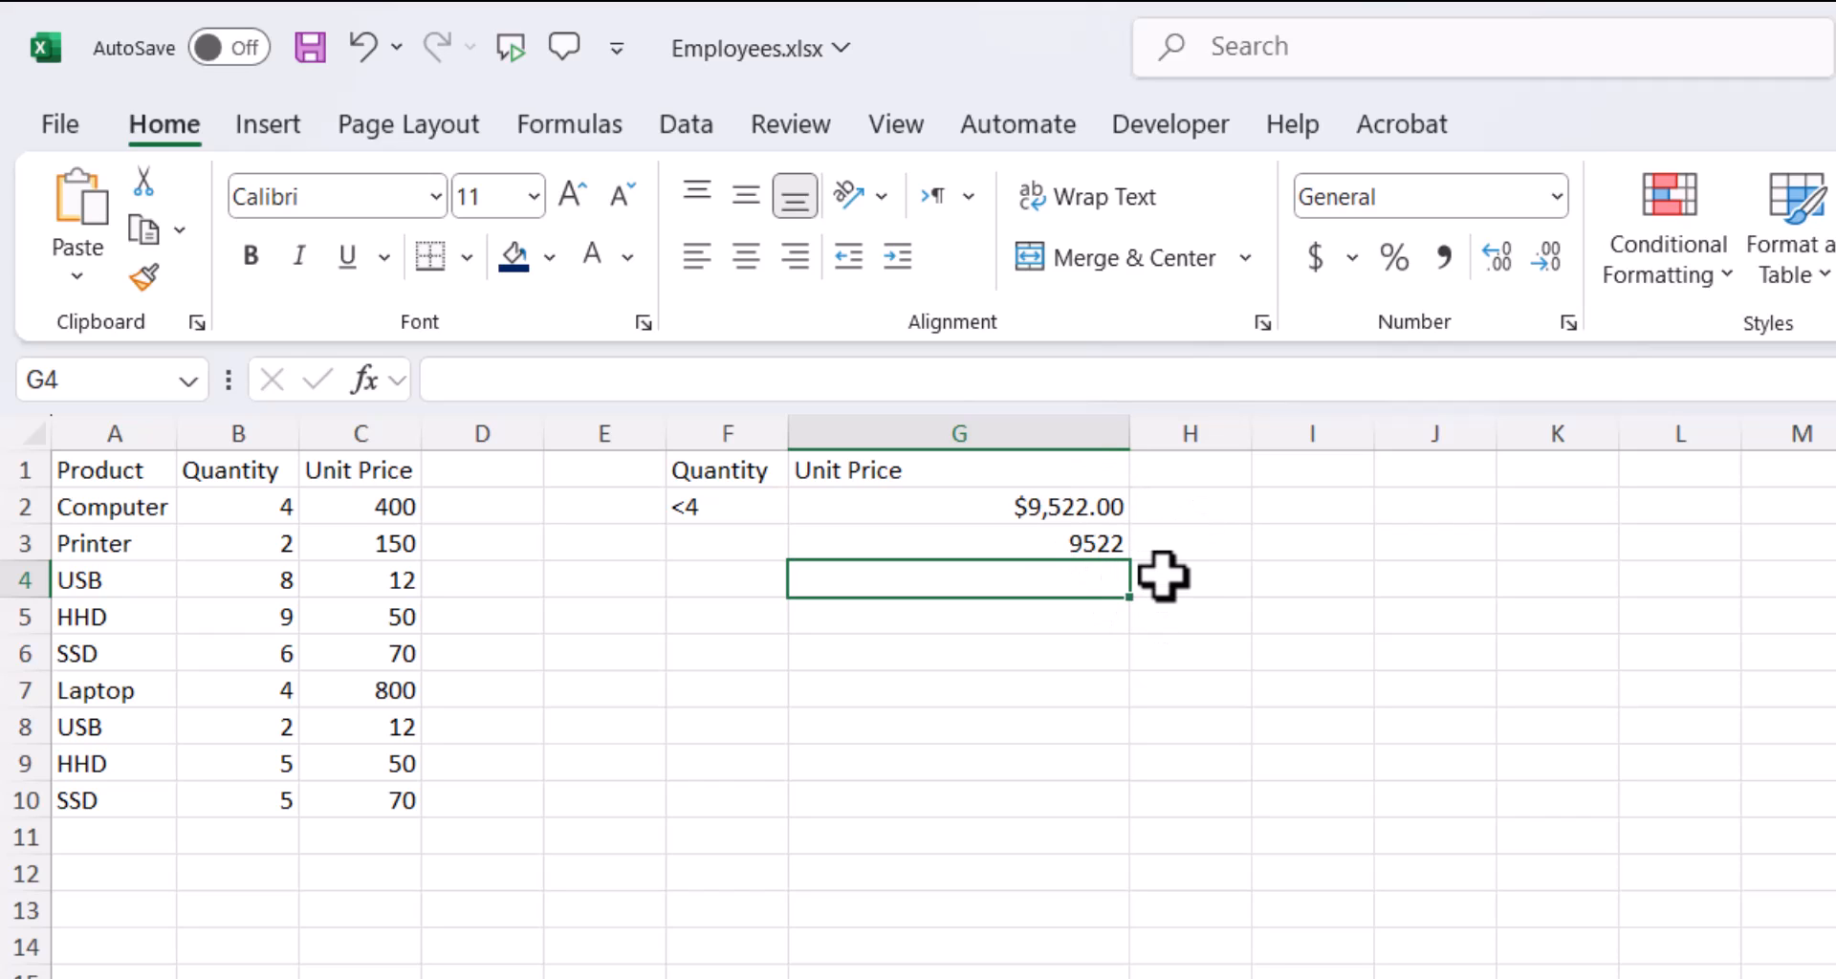
# - Change the Quantity criterion in cell F2 to <5
pyautogui.click(716, 505)
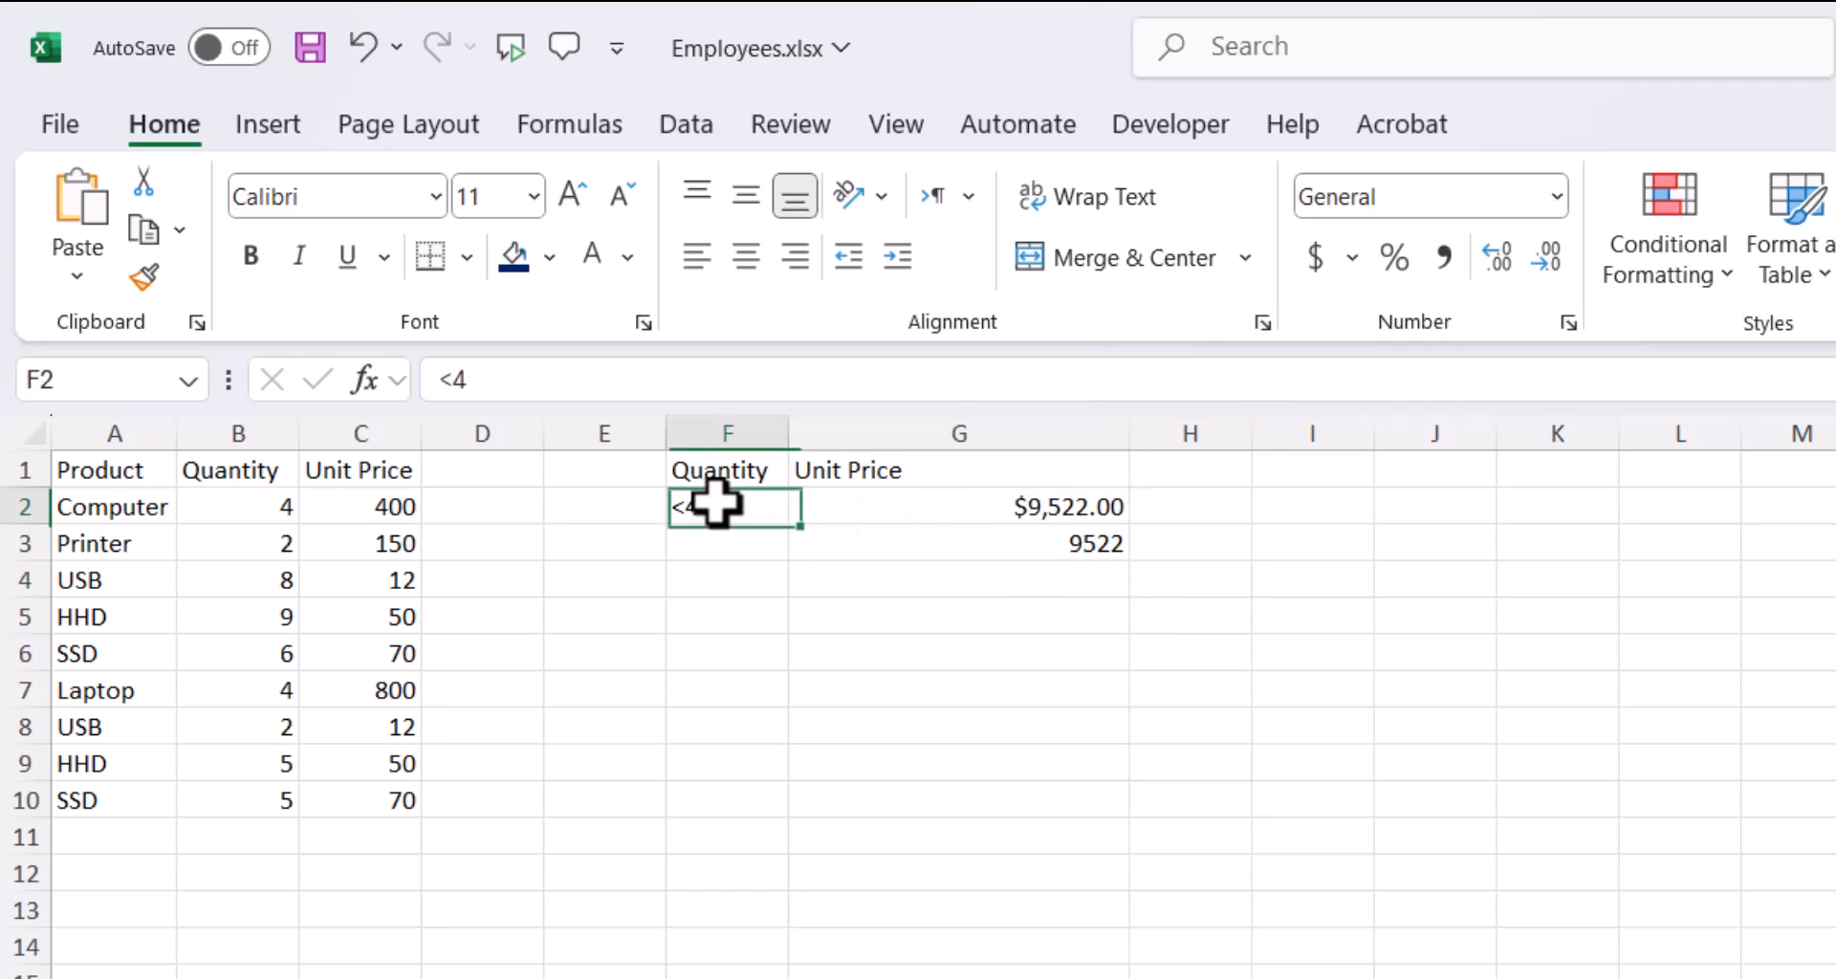
pyautogui.doubleClick(716, 505)
pyautogui.press('BackSpace')
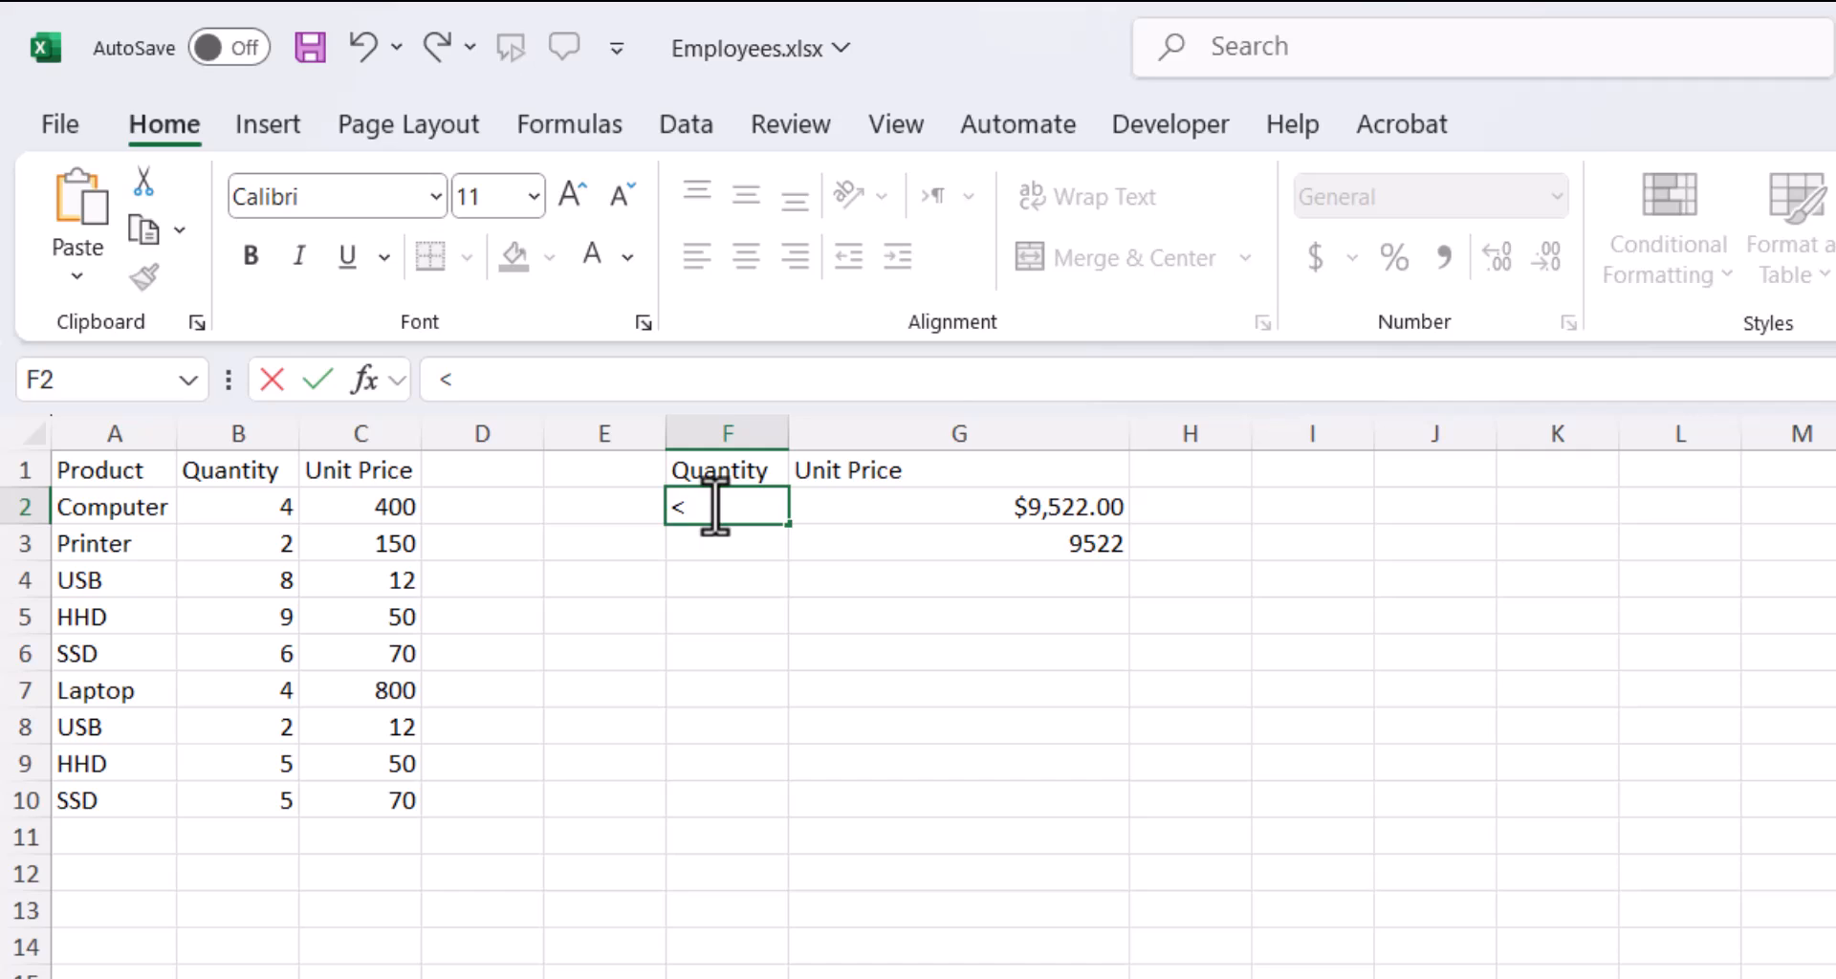
pyautogui.write('5')
pyautogui.press('Return')
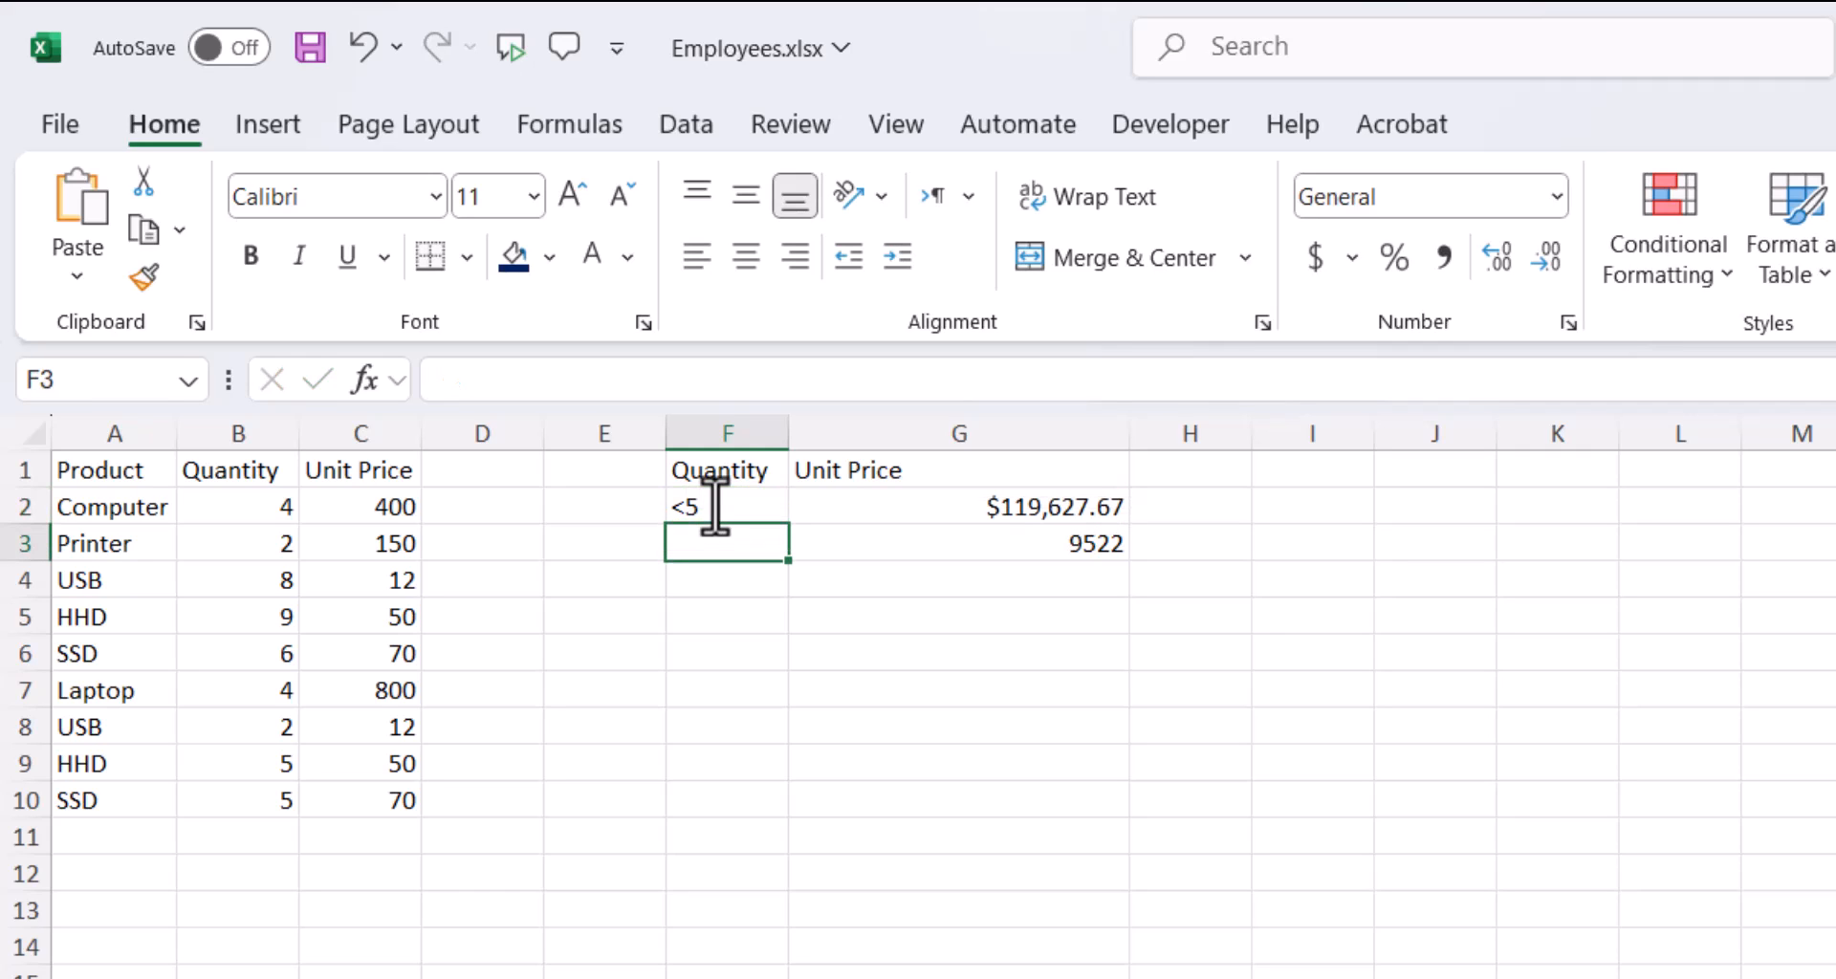
# - Clear both variance formulas from cells G2:G3
pyautogui.click(1107, 515)
pyautogui.moveTo(1106, 514); pyautogui.dragTo(1103, 542)
pyautogui.press('Delete')
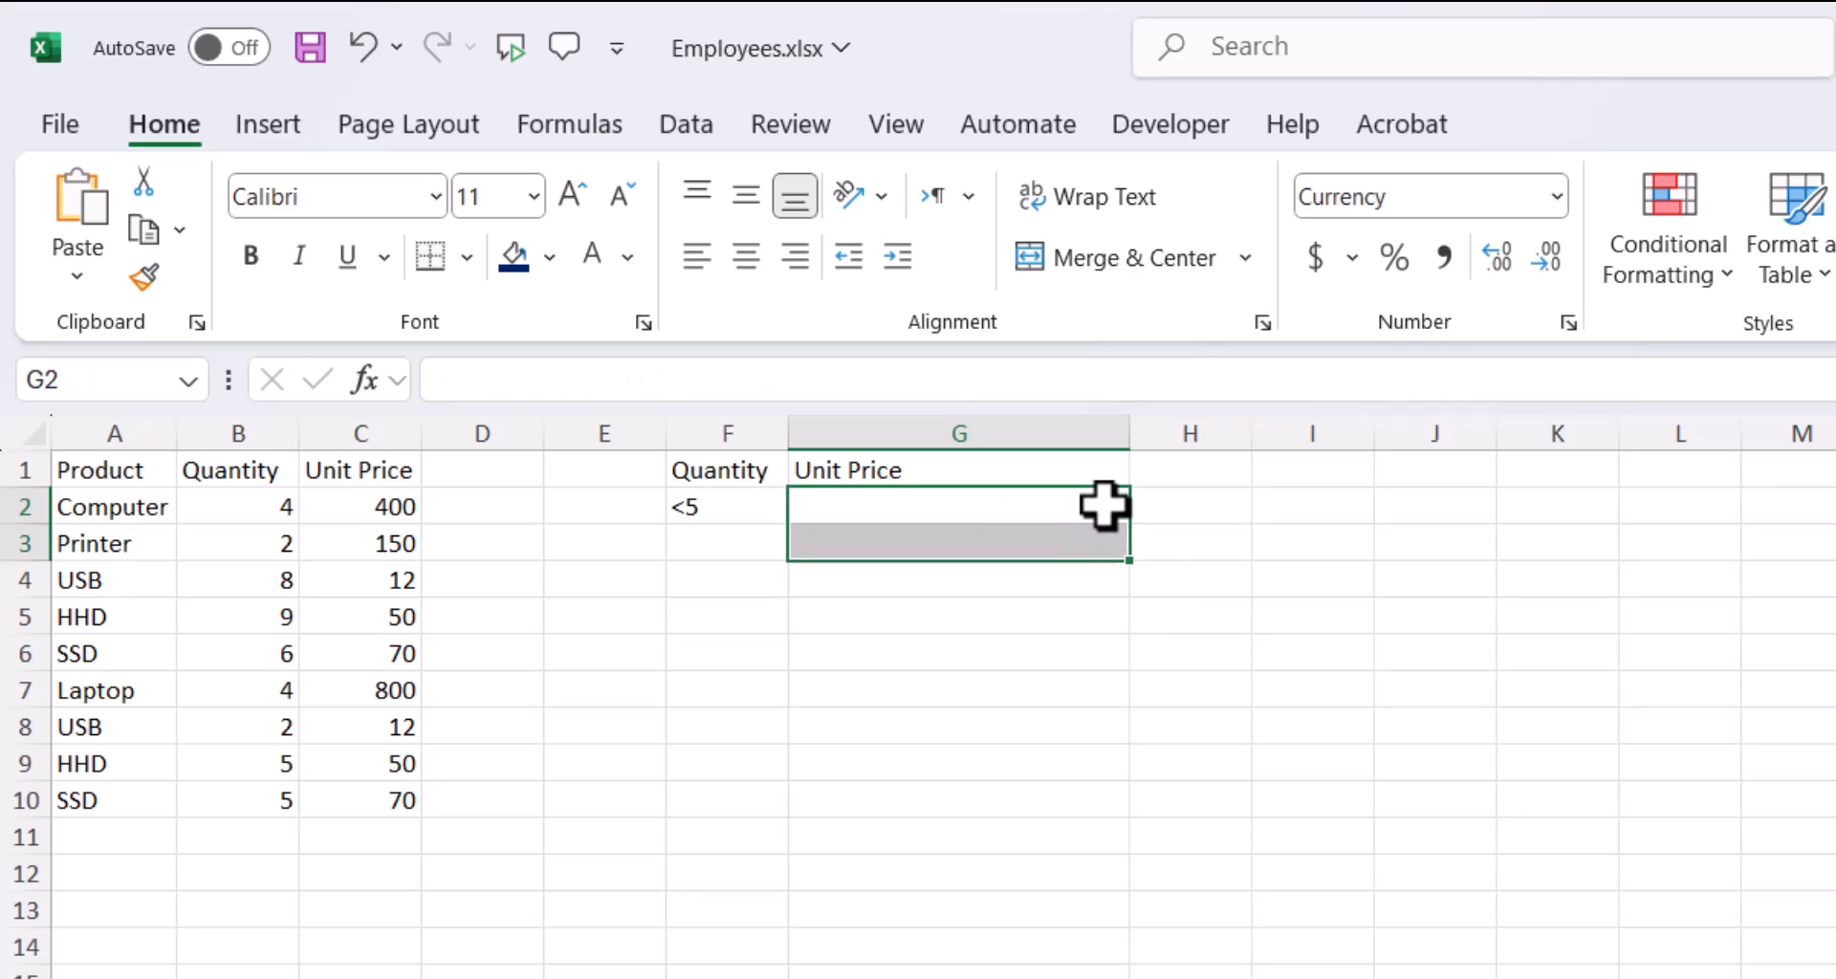
pyautogui.click(1119, 794)
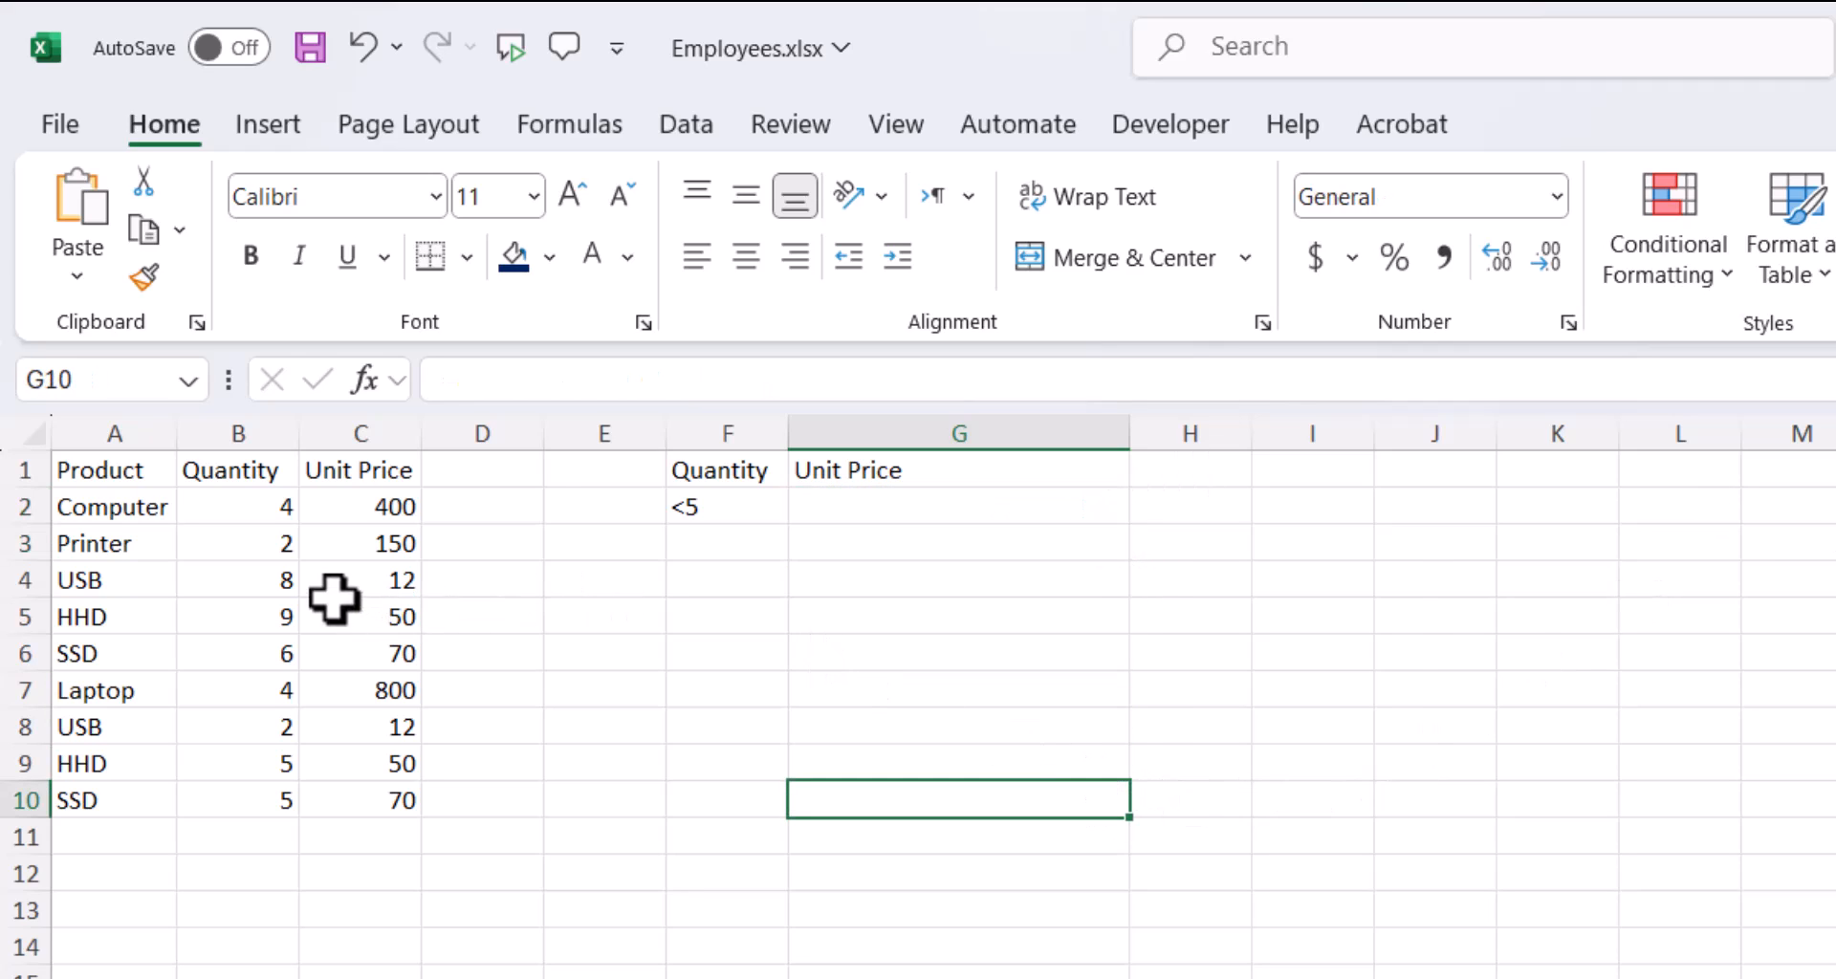
# - Copy the Product heading from cell A1 to E1 to add a product column to the criteria range
pyautogui.click(112, 474)
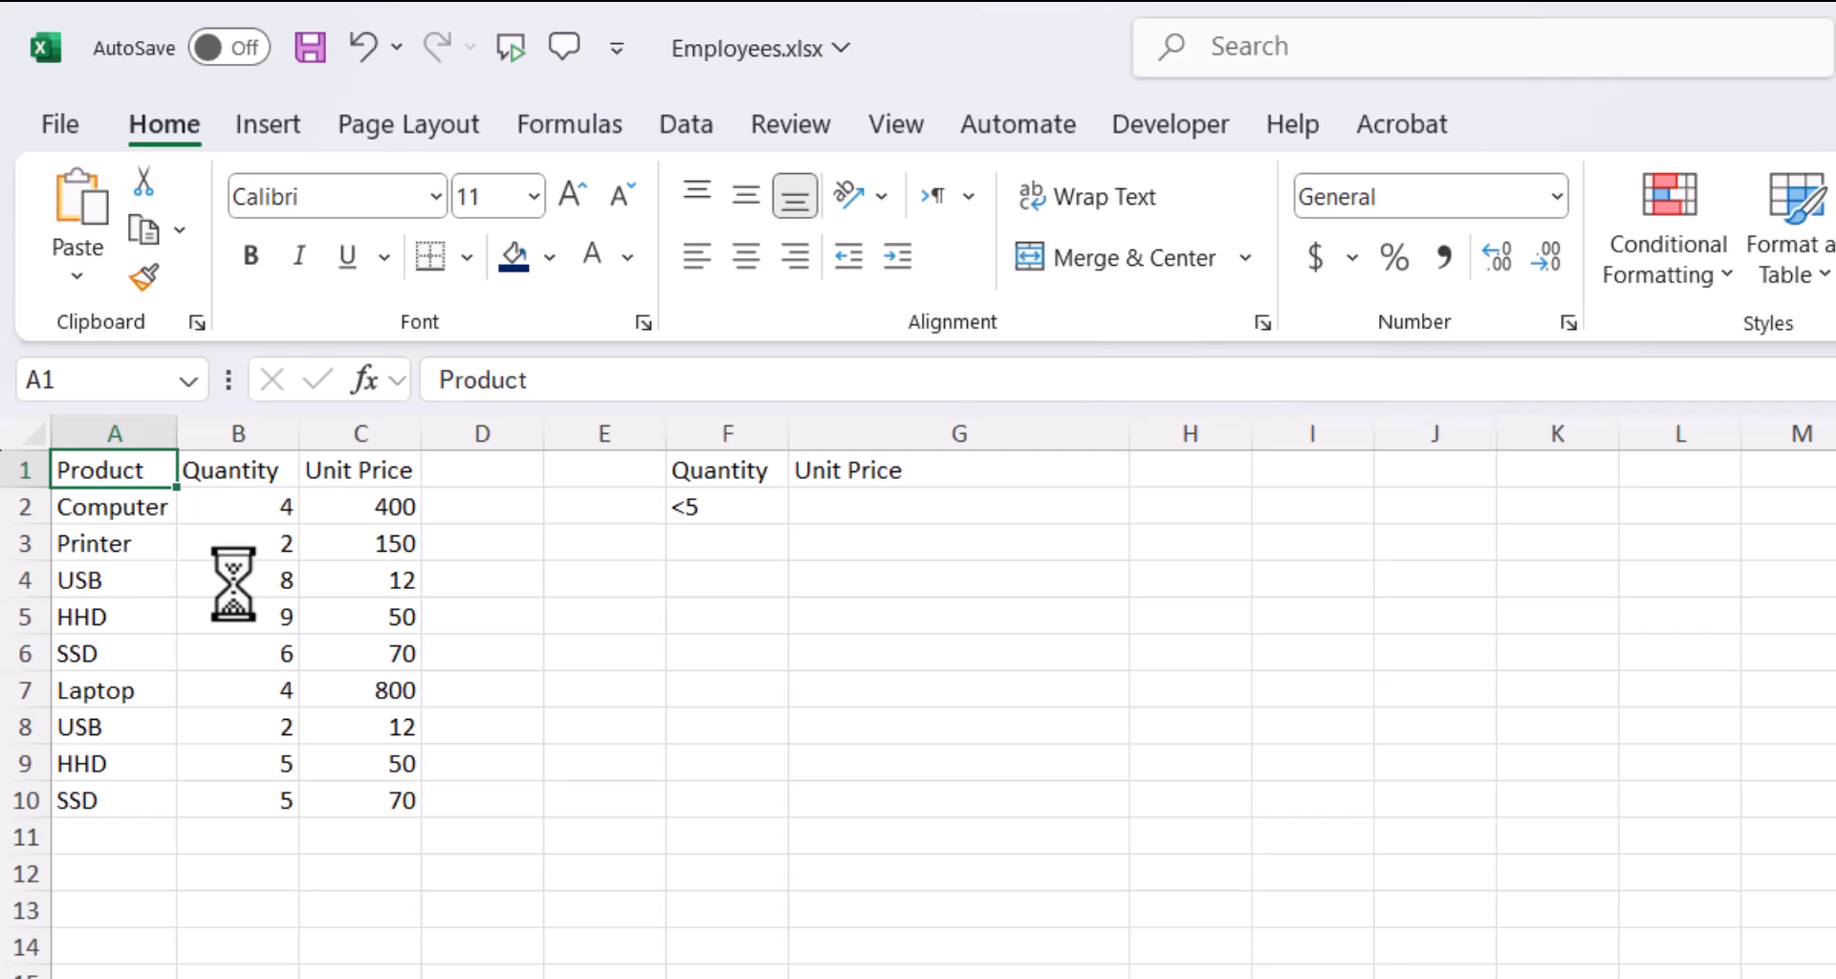
pyautogui.hotkey('ctrl', 'c')
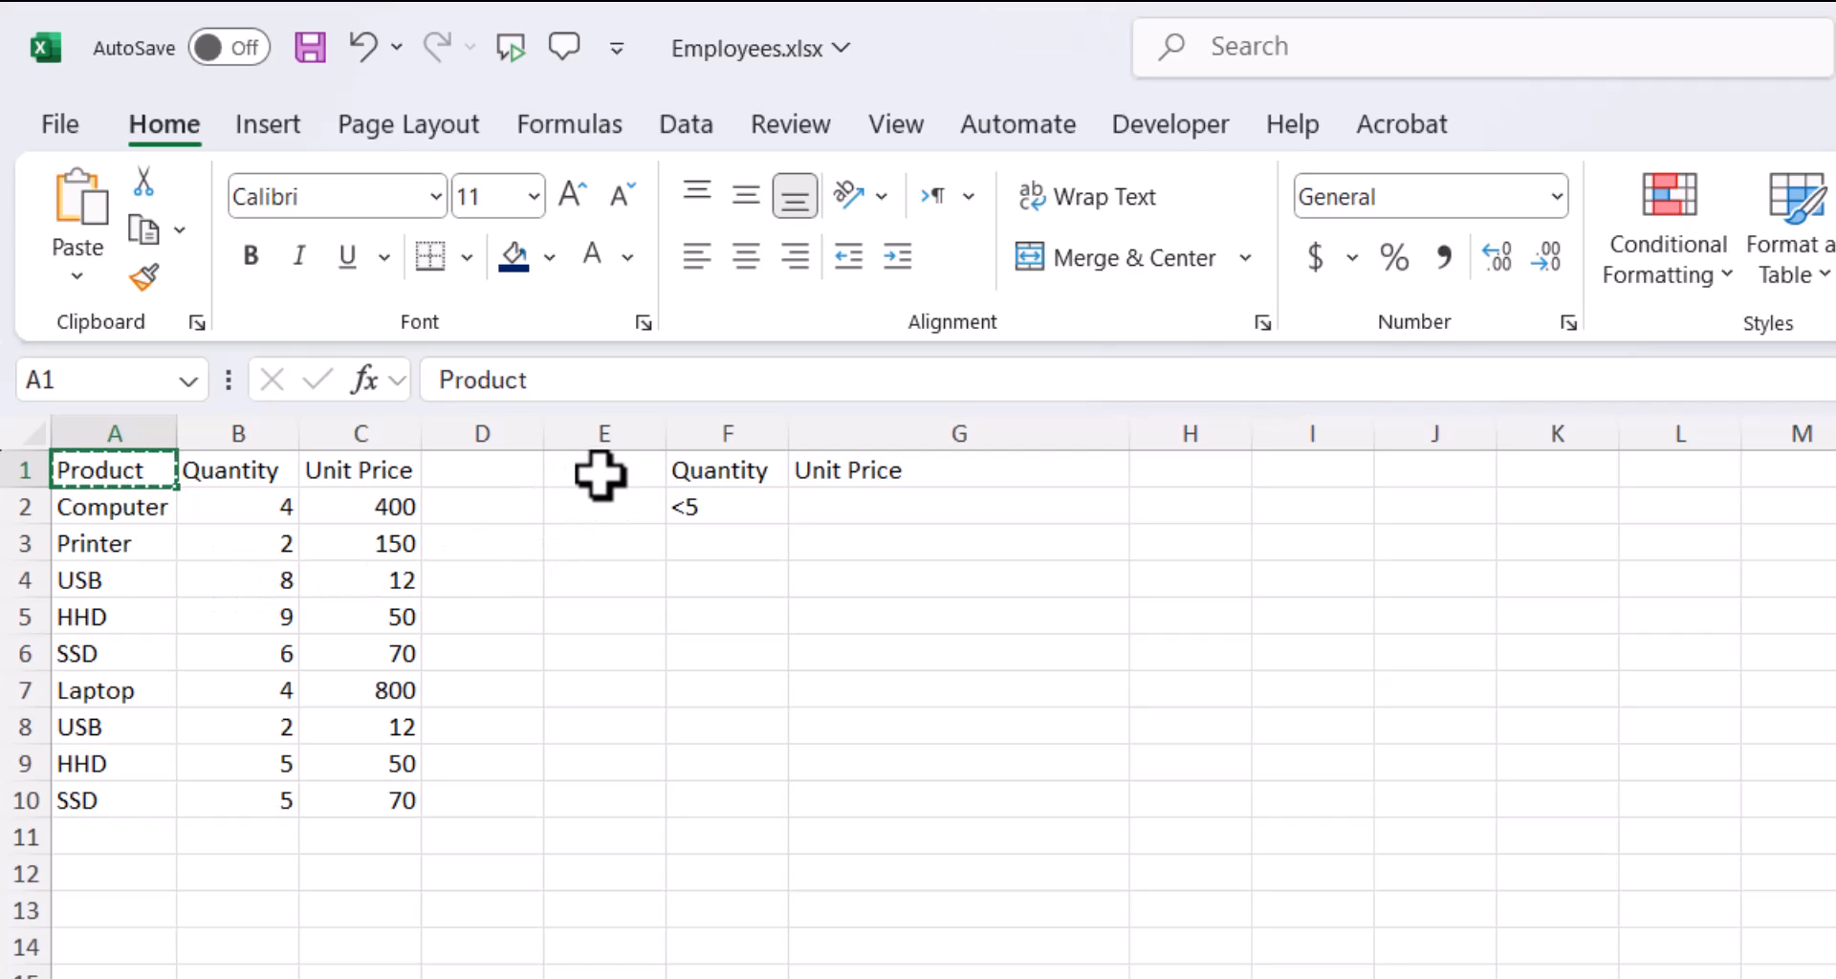
pyautogui.click(600, 475)
pyautogui.hotkey('ctrl', 'v')
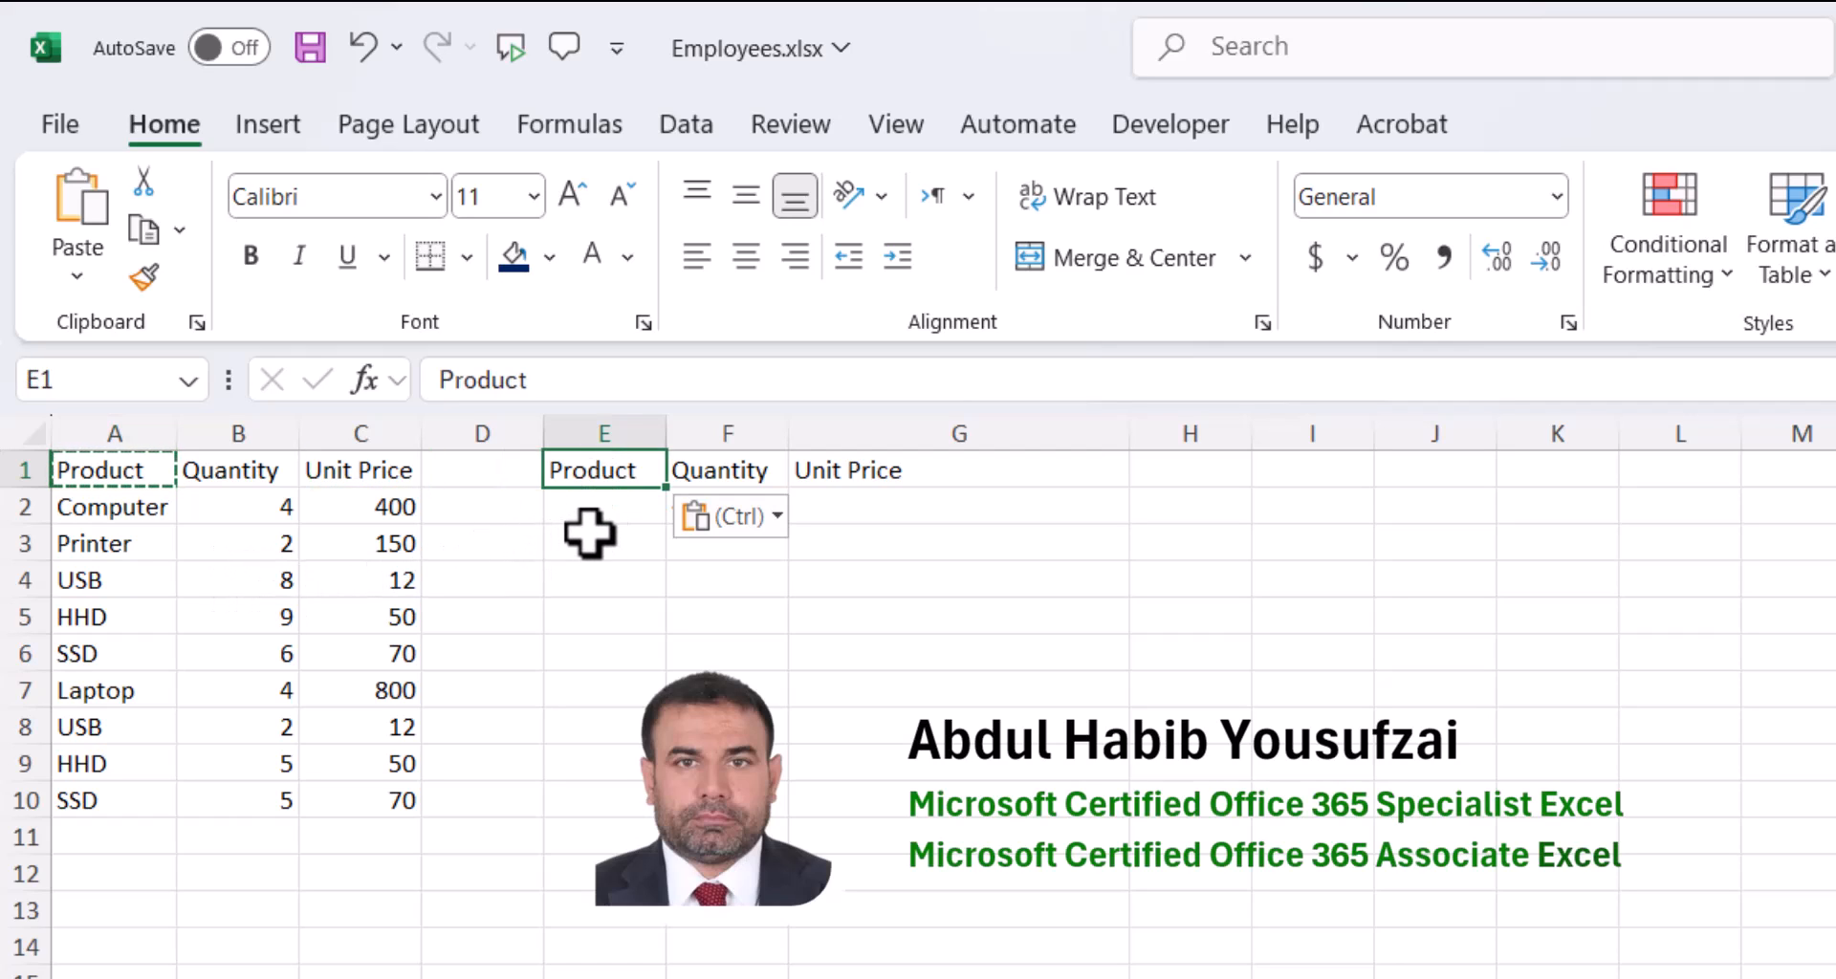
pyautogui.click(589, 536)
pyautogui.click(988, 684)
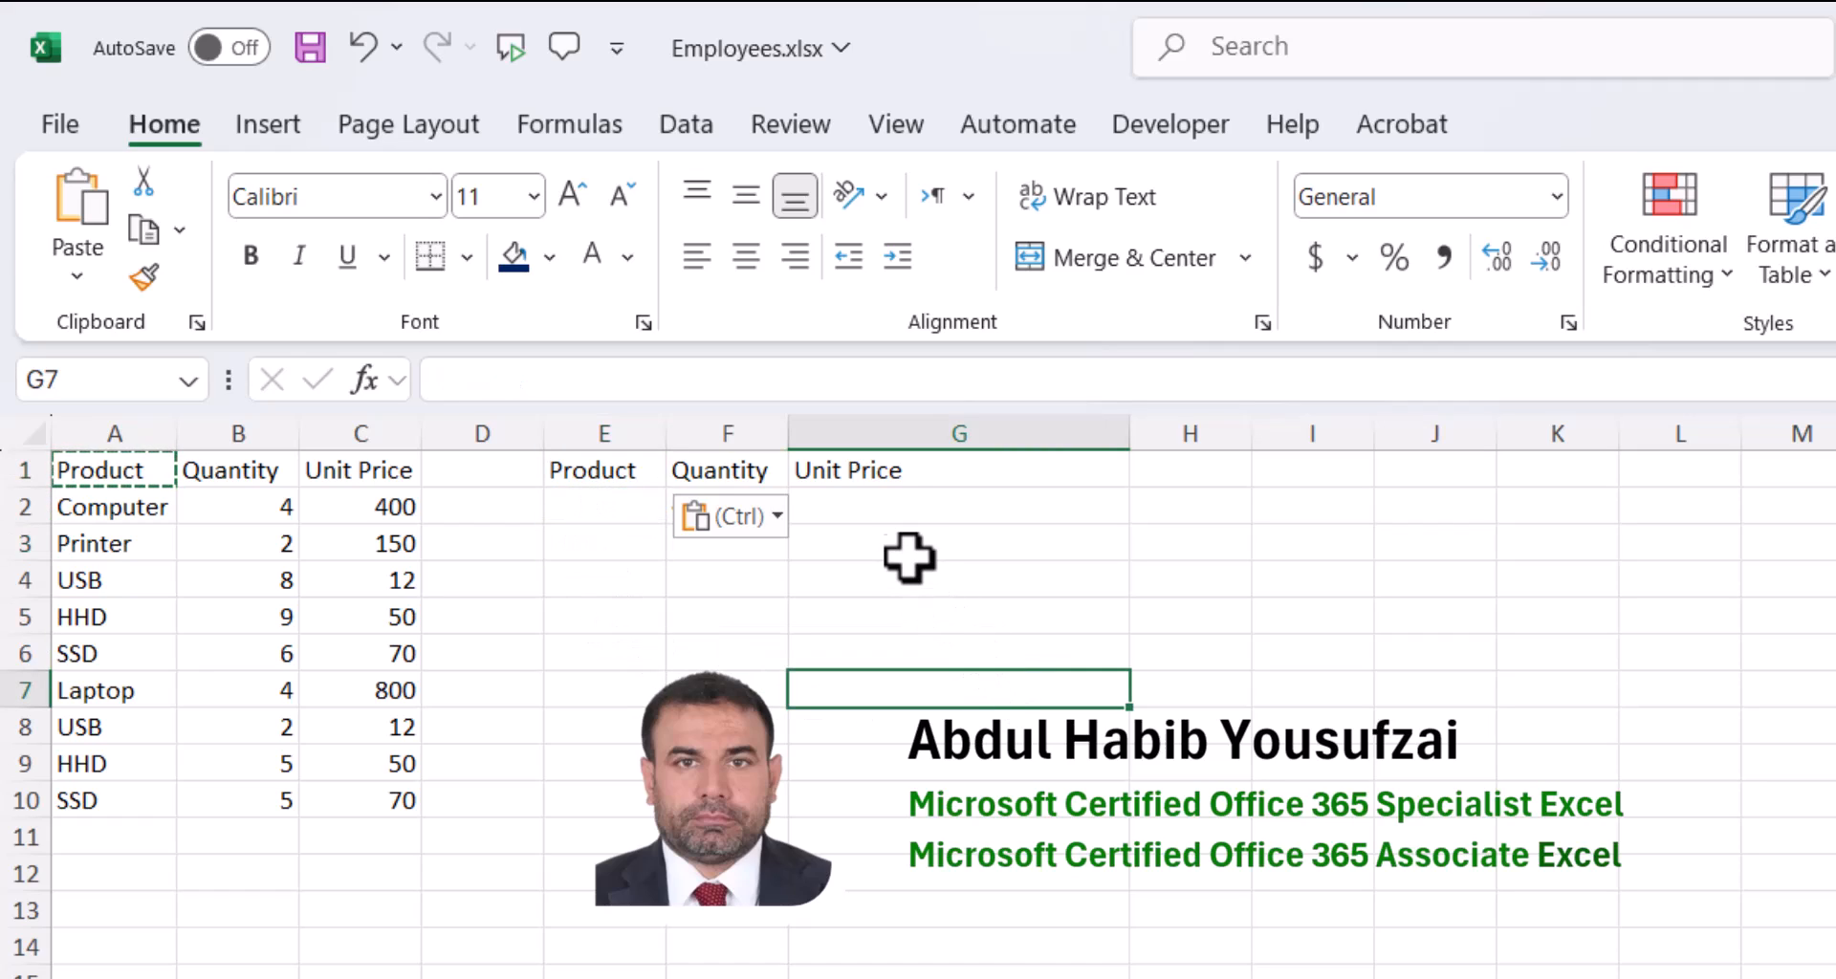
# - Enter =DVAR(A1:C10,G1,E1:F3) in cell G2 to calculate the unit price variance using the Product and Quantity criteria range
pyautogui.click(910, 517)
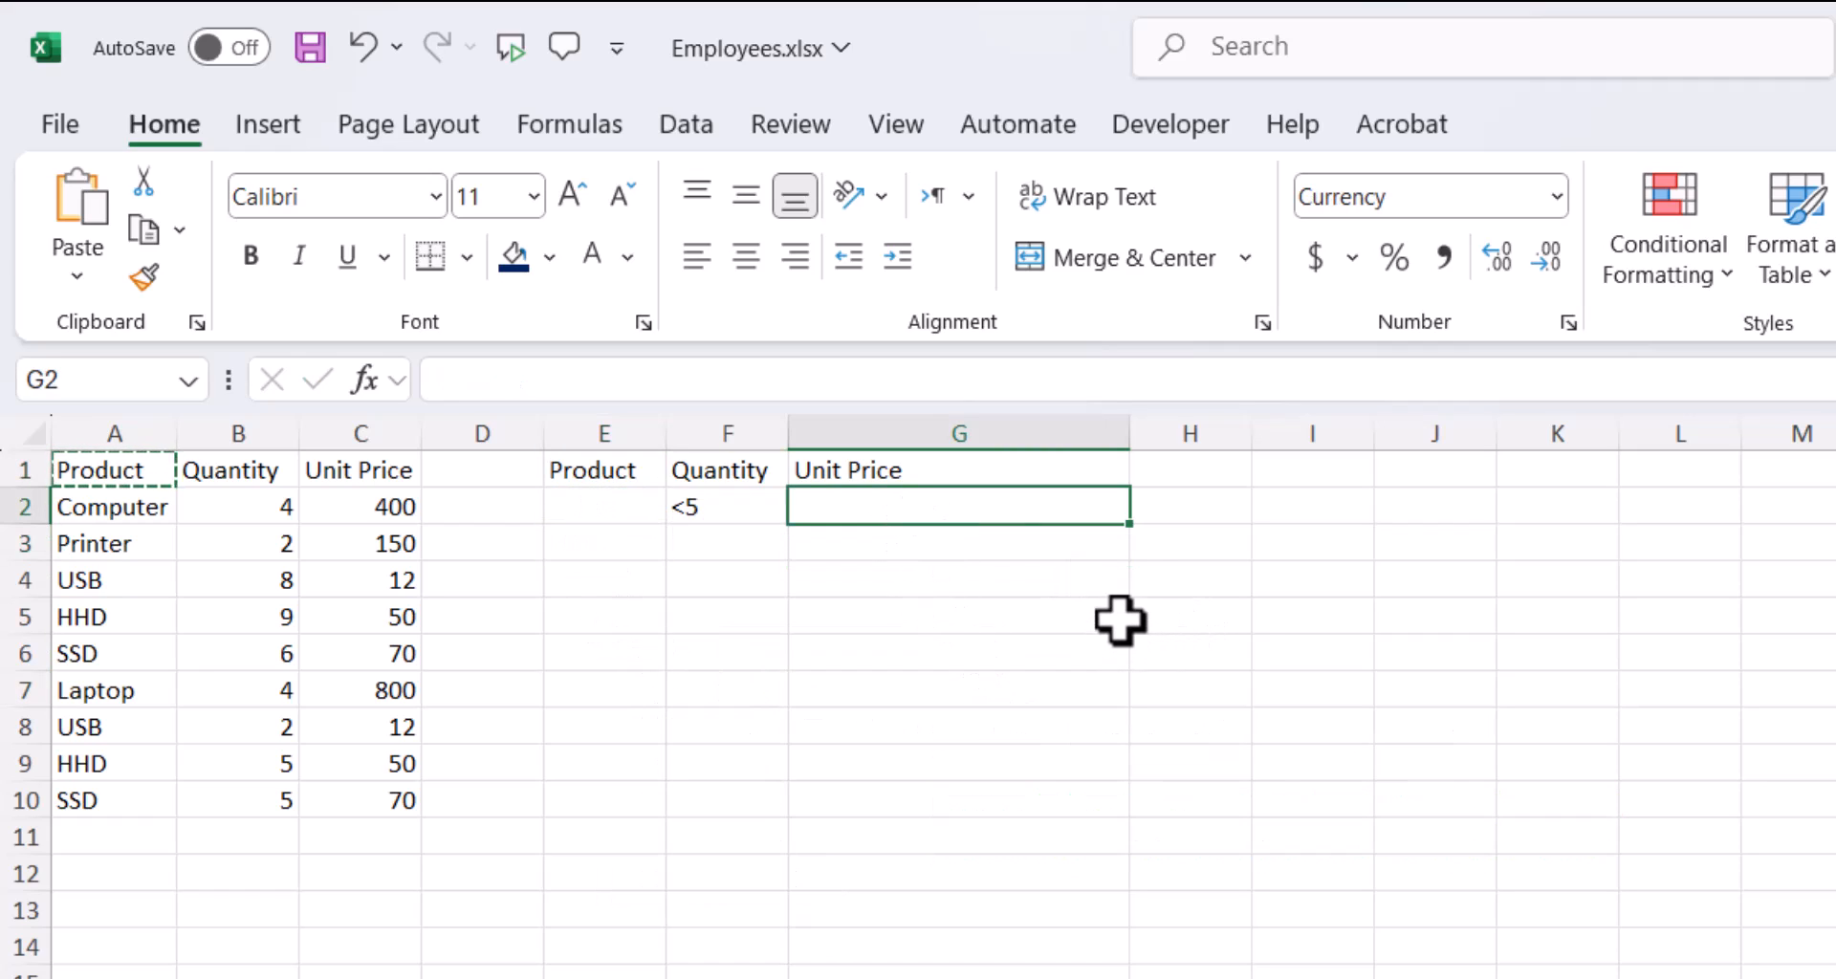
pyautogui.write('=')
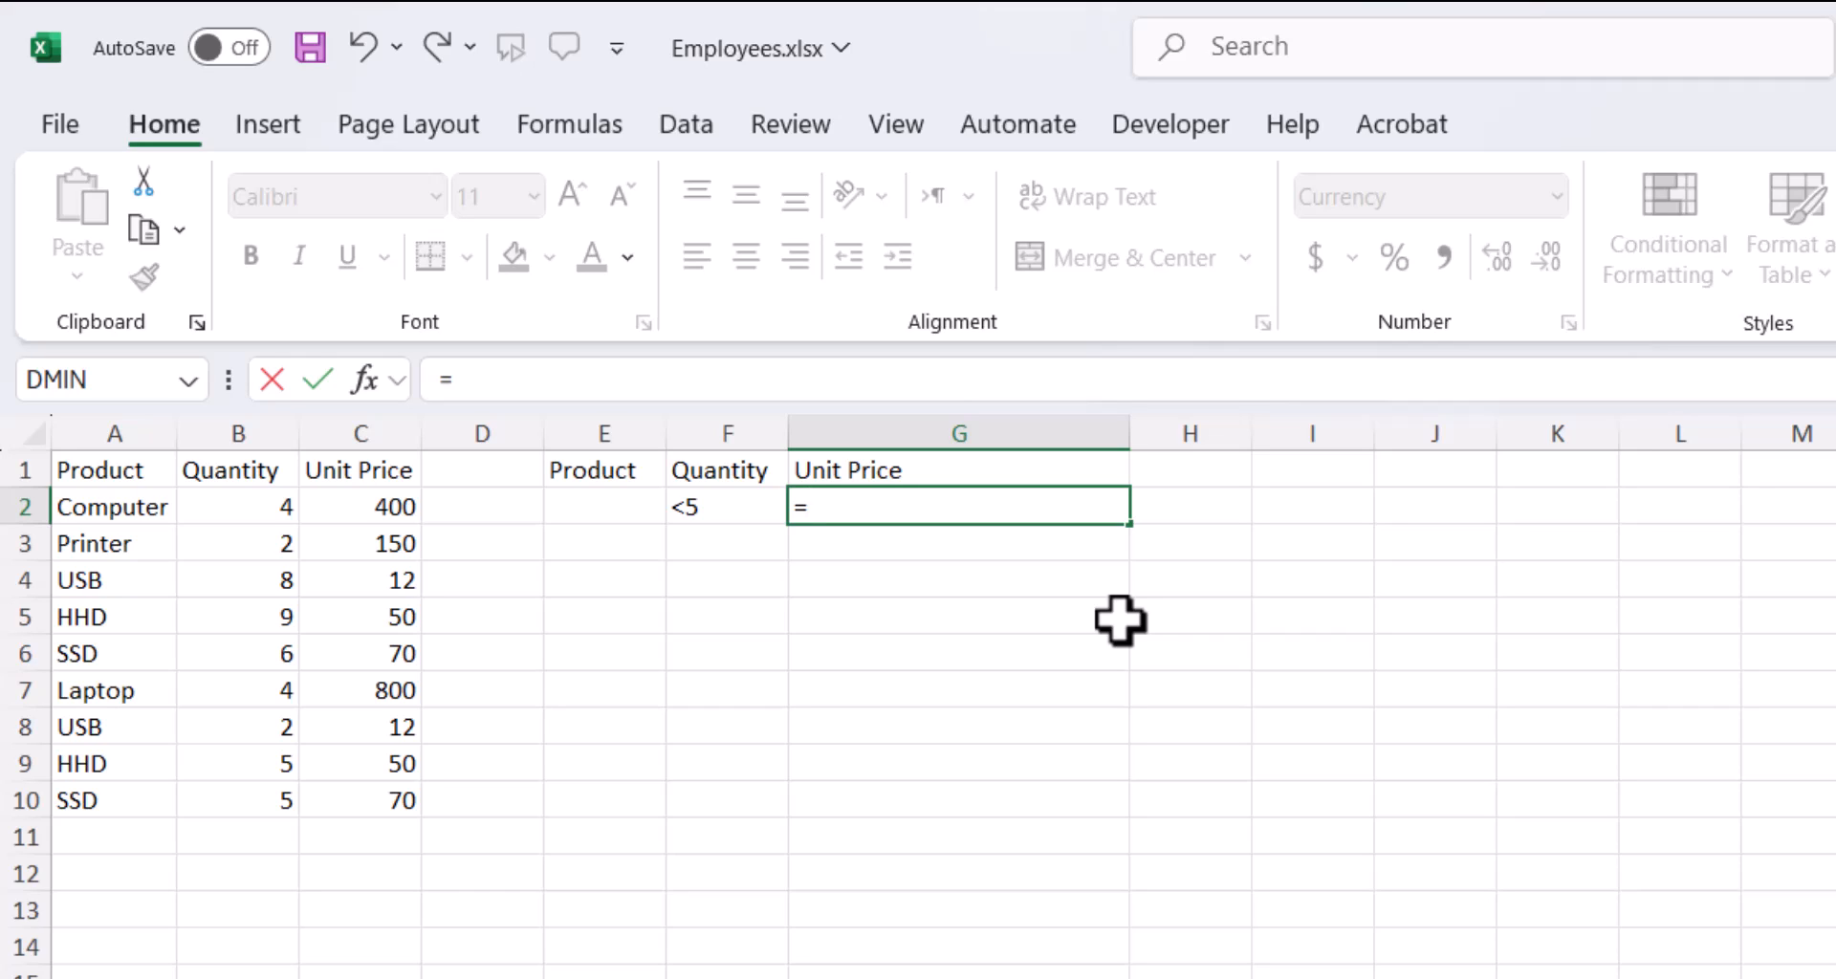
pyautogui.write('dva')
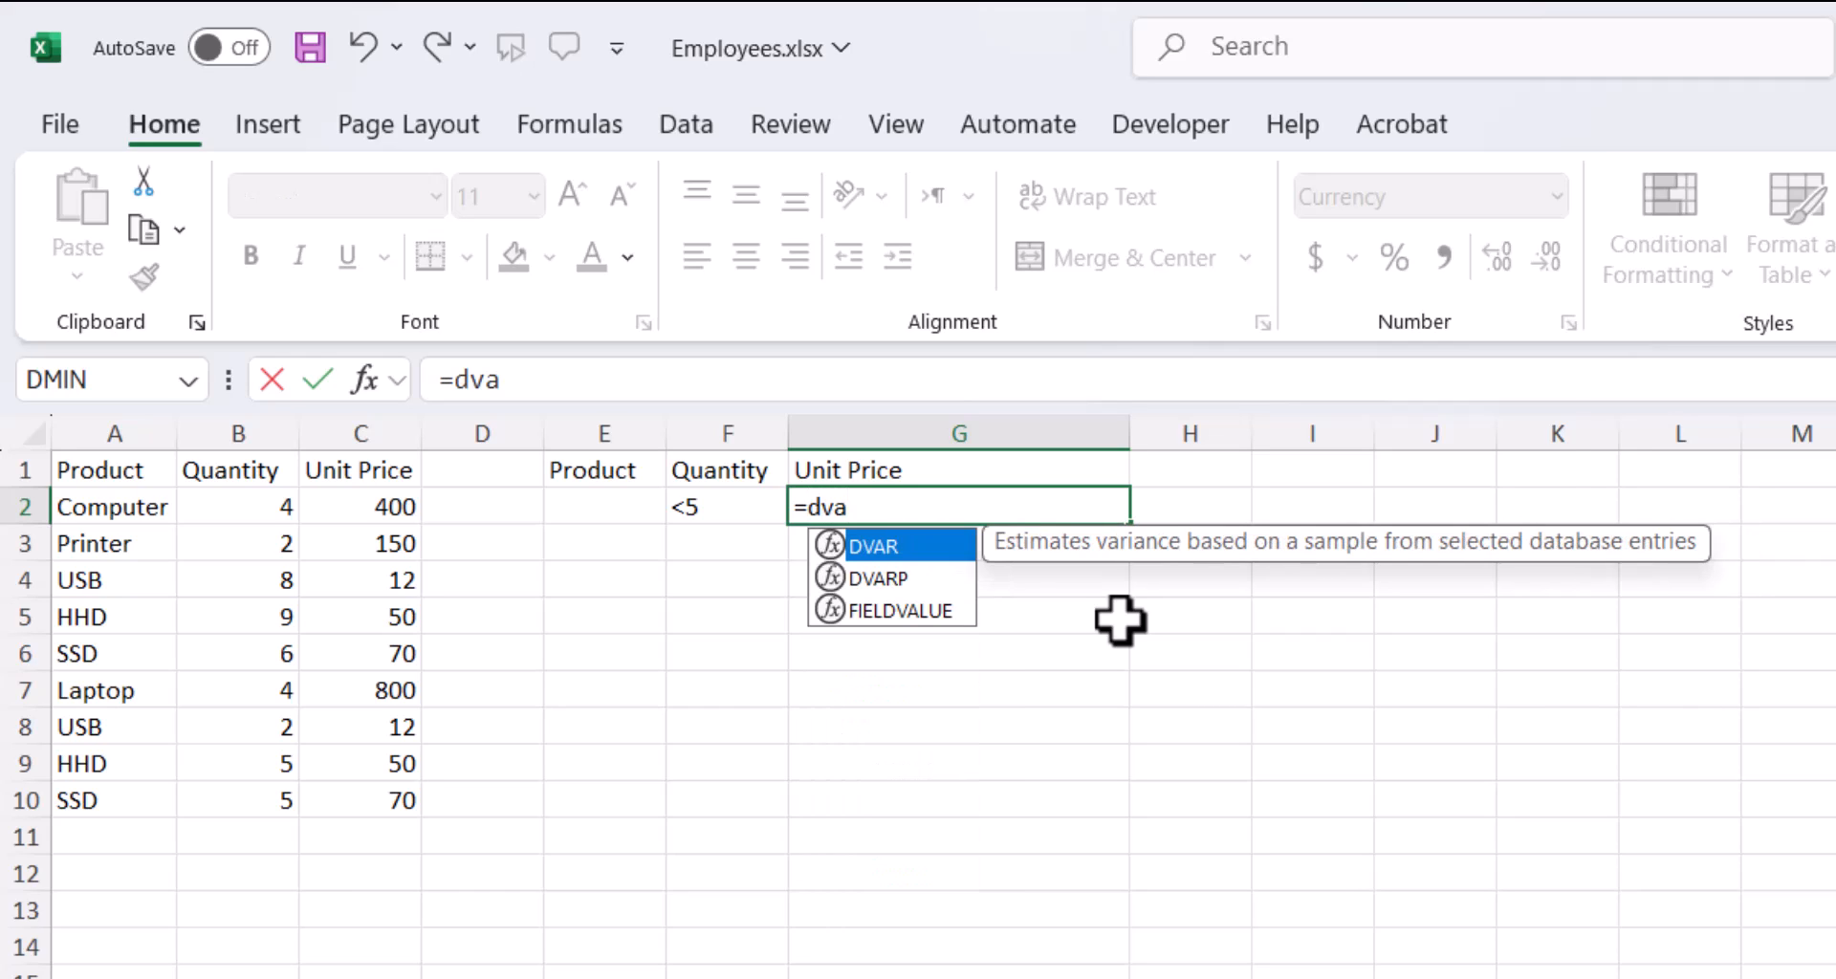
pyautogui.press('Tab')
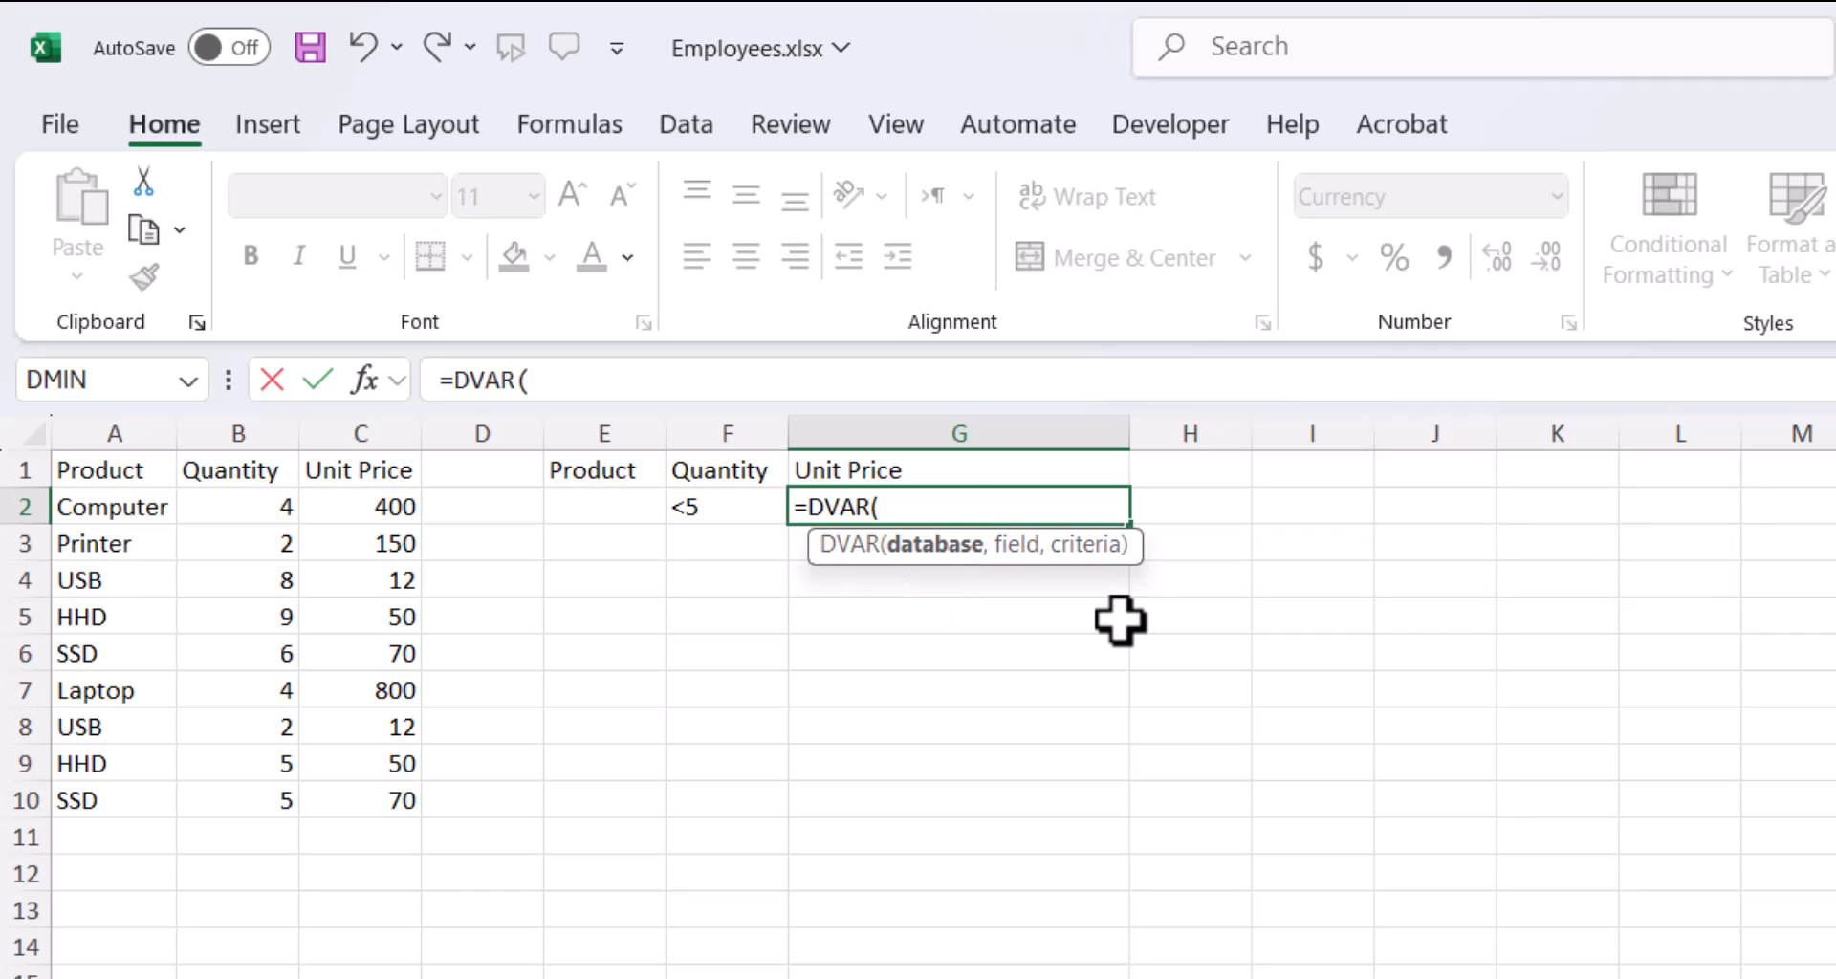
pyautogui.moveTo(110, 474); pyautogui.dragTo(393, 786)
pyautogui.write(',')
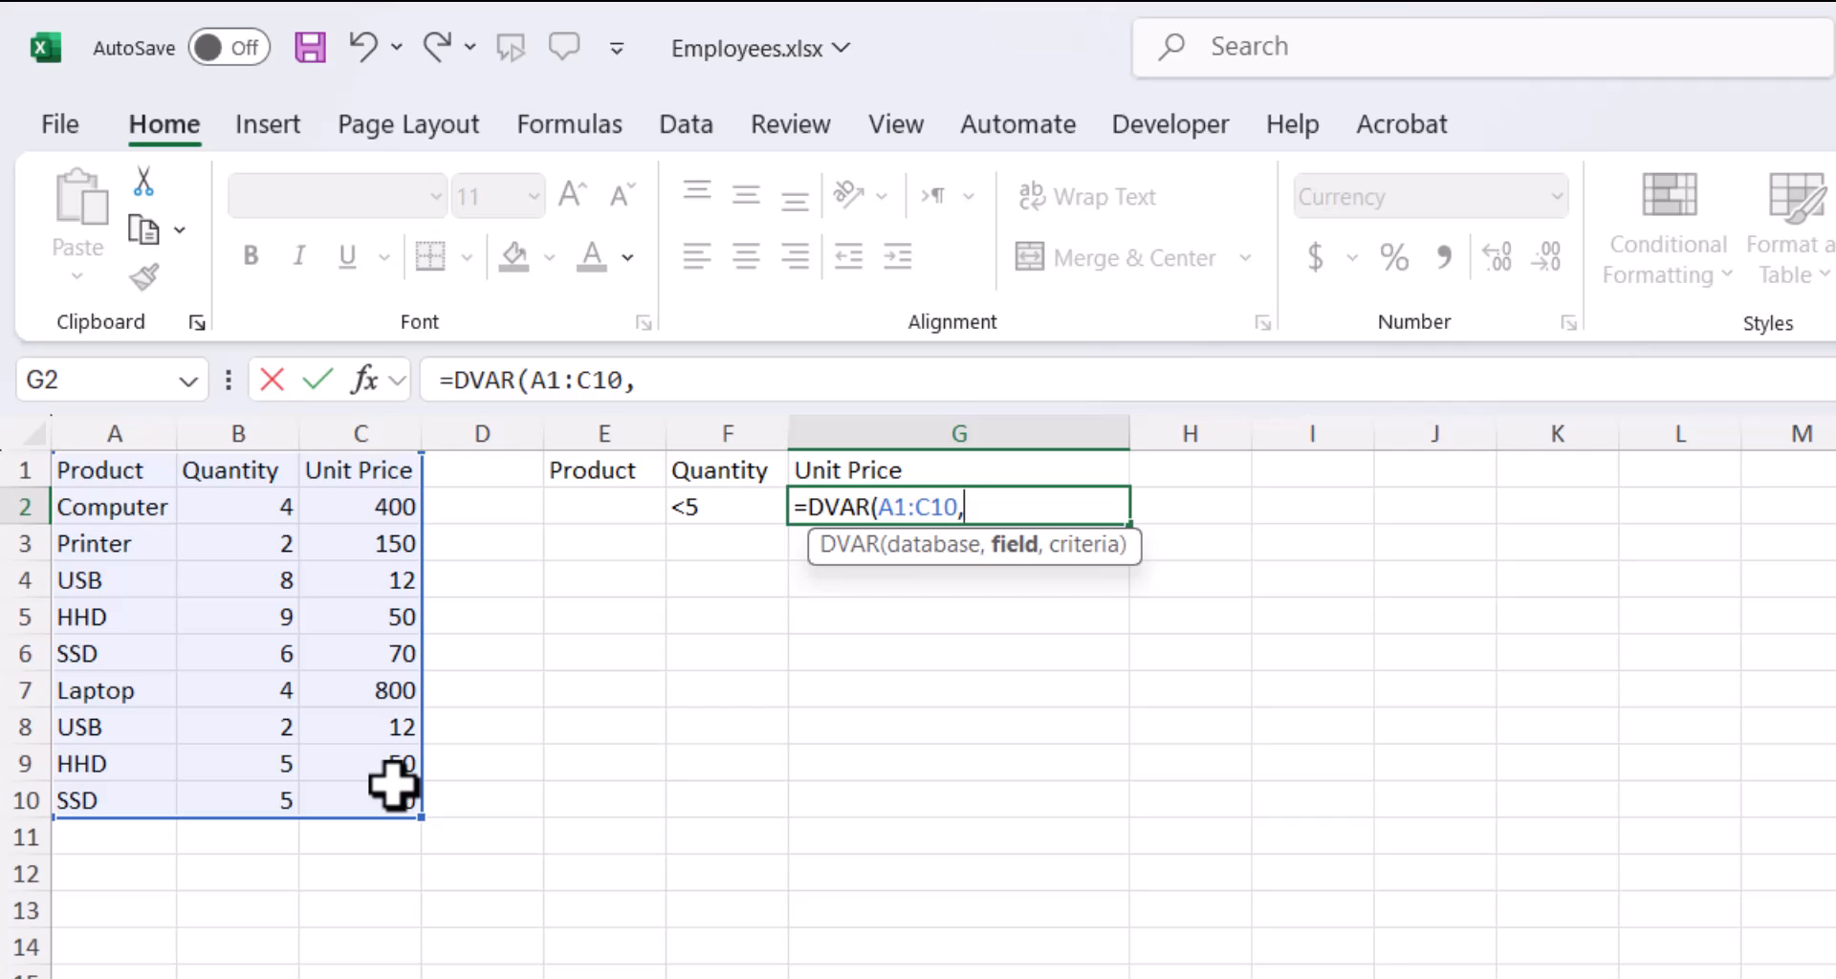
pyautogui.click(857, 466)
pyautogui.write(',')
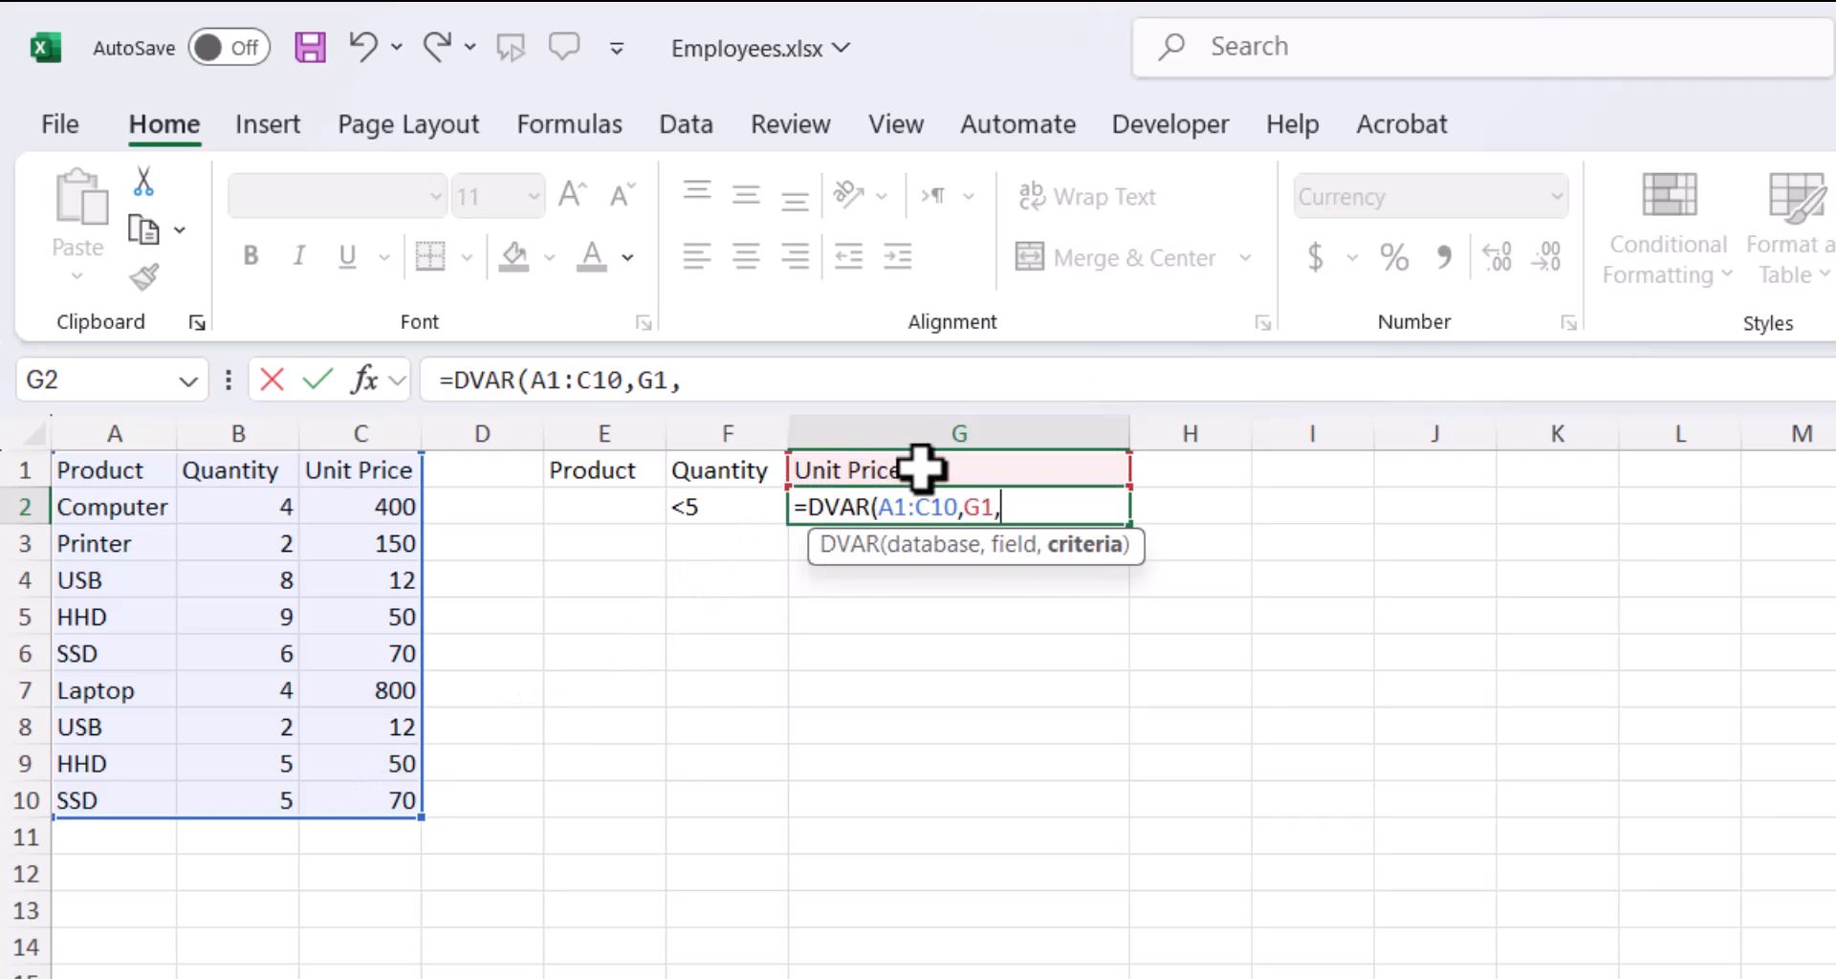
pyautogui.moveTo(615, 477); pyautogui.dragTo(721, 544)
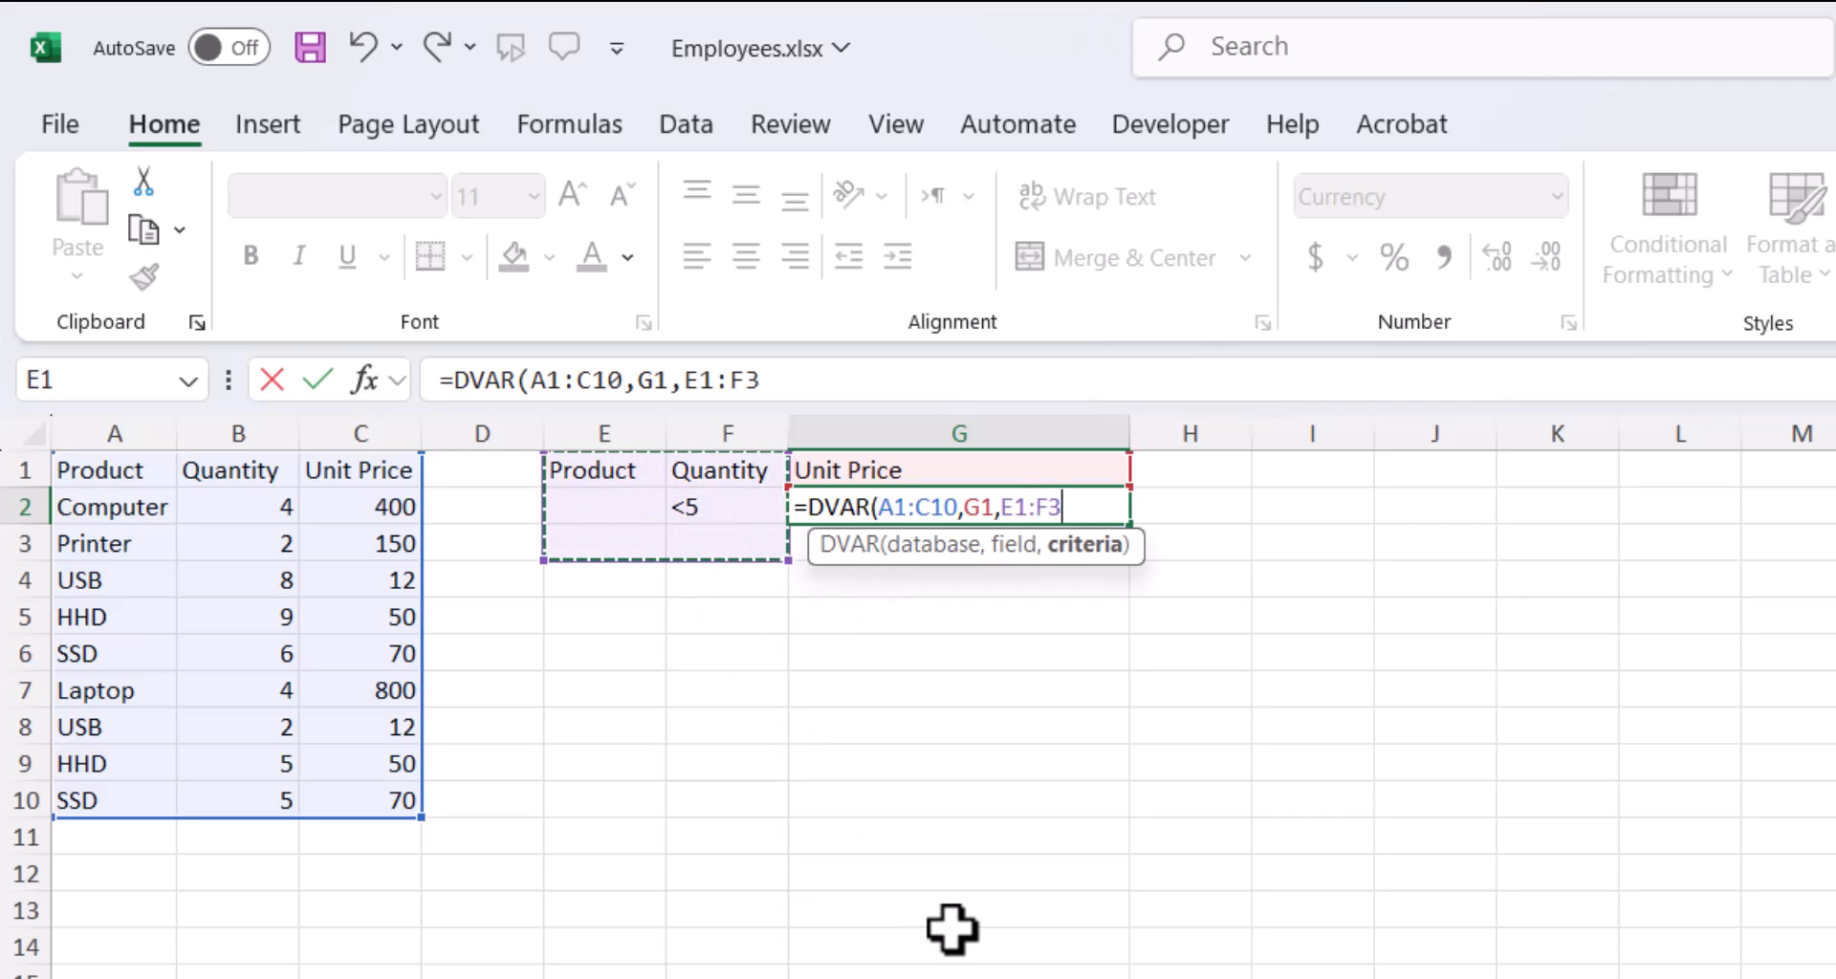
pyautogui.write(')')
pyautogui.press('Return')
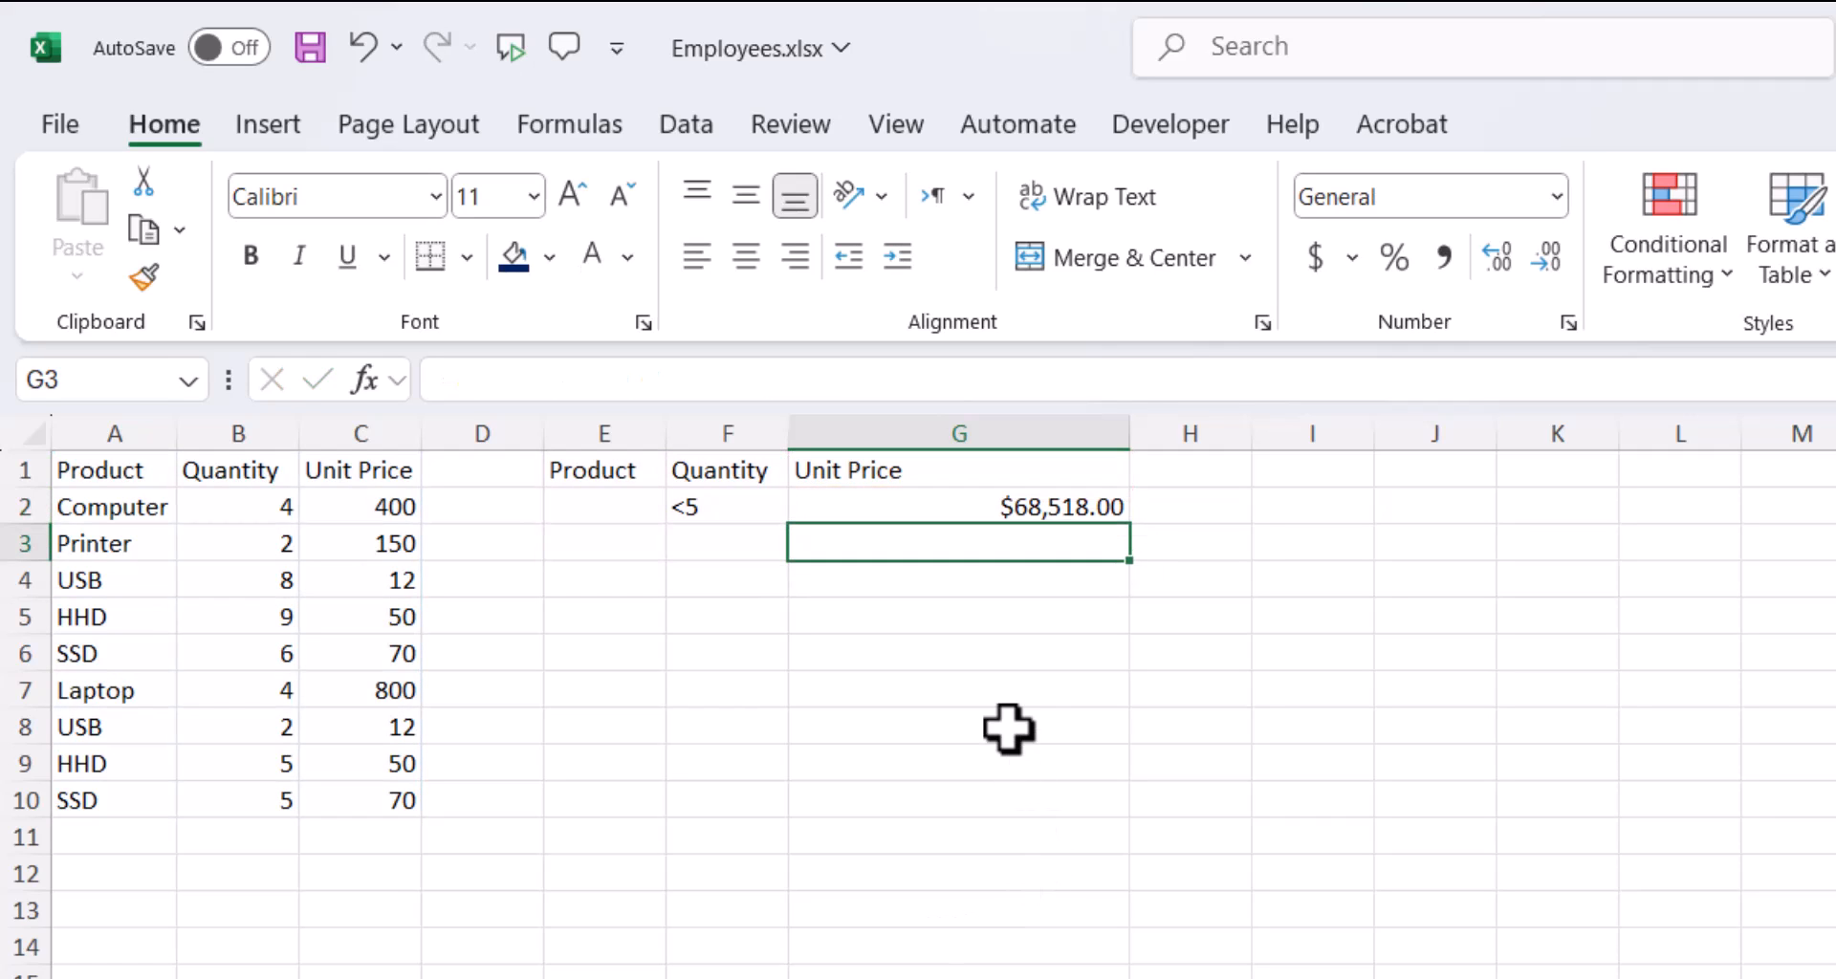
# - Enter the Product criteria Computer in cell E2 and USB in cell E3
pyautogui.click(1057, 505)
pyautogui.click(588, 516)
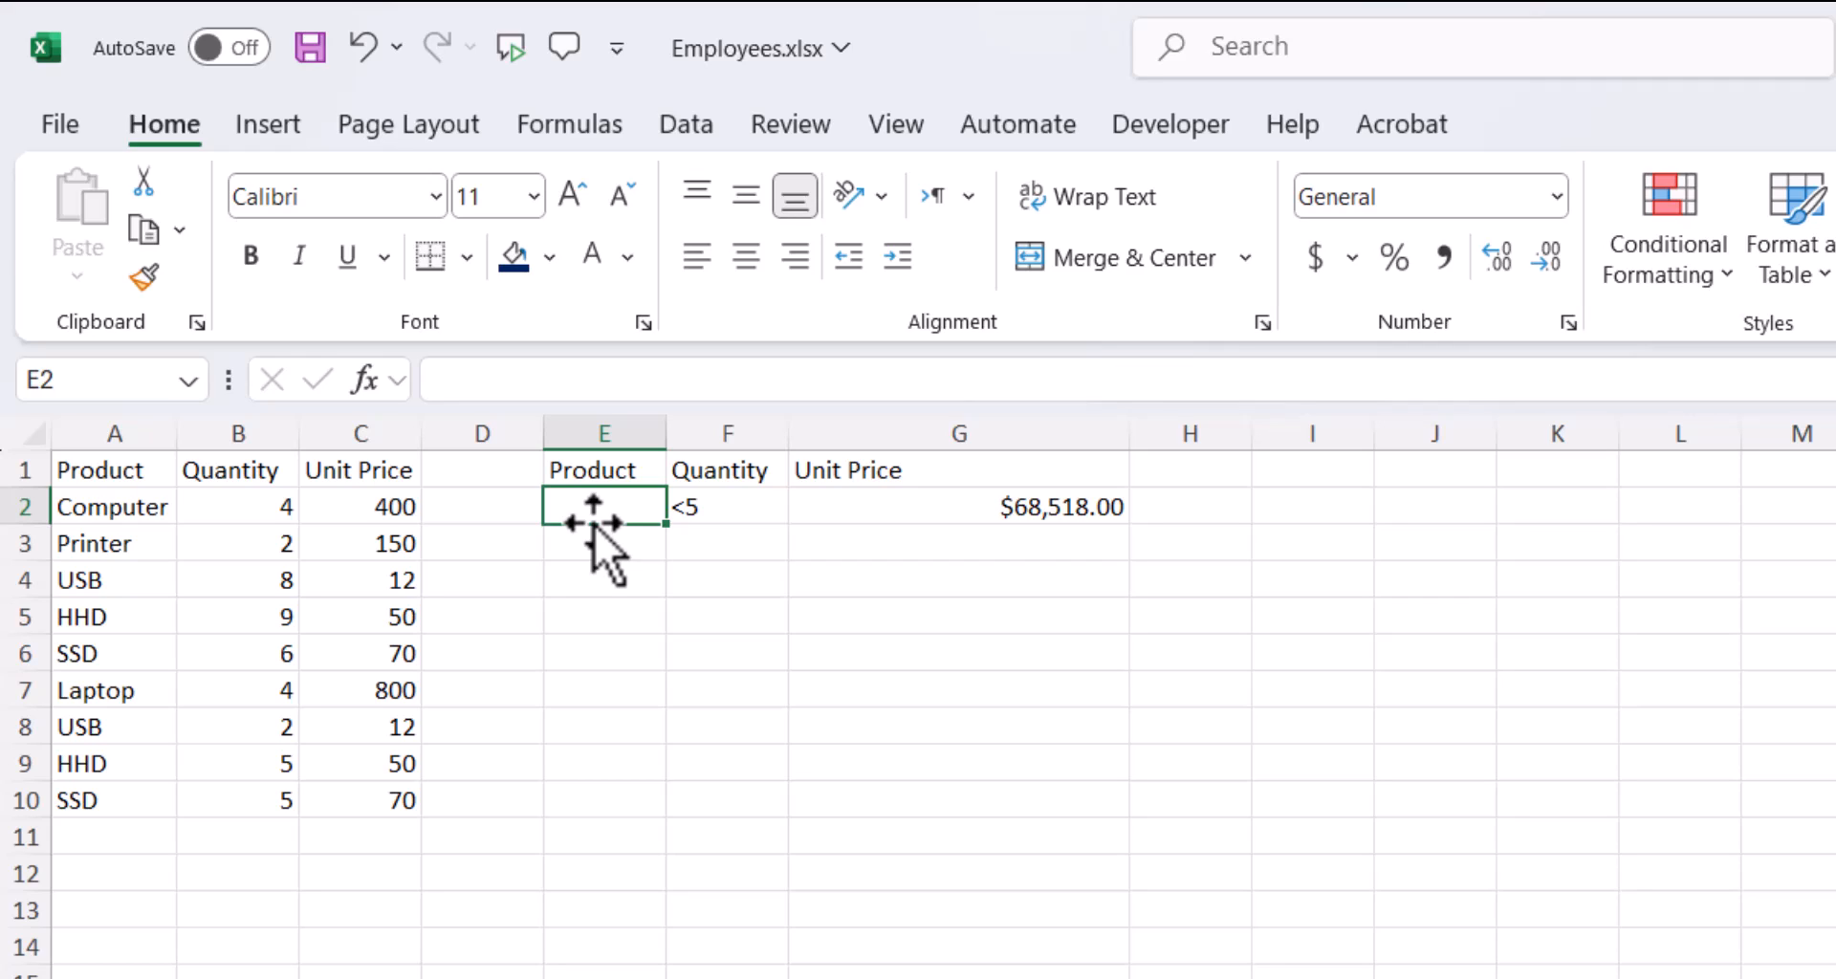
pyautogui.write('Com')
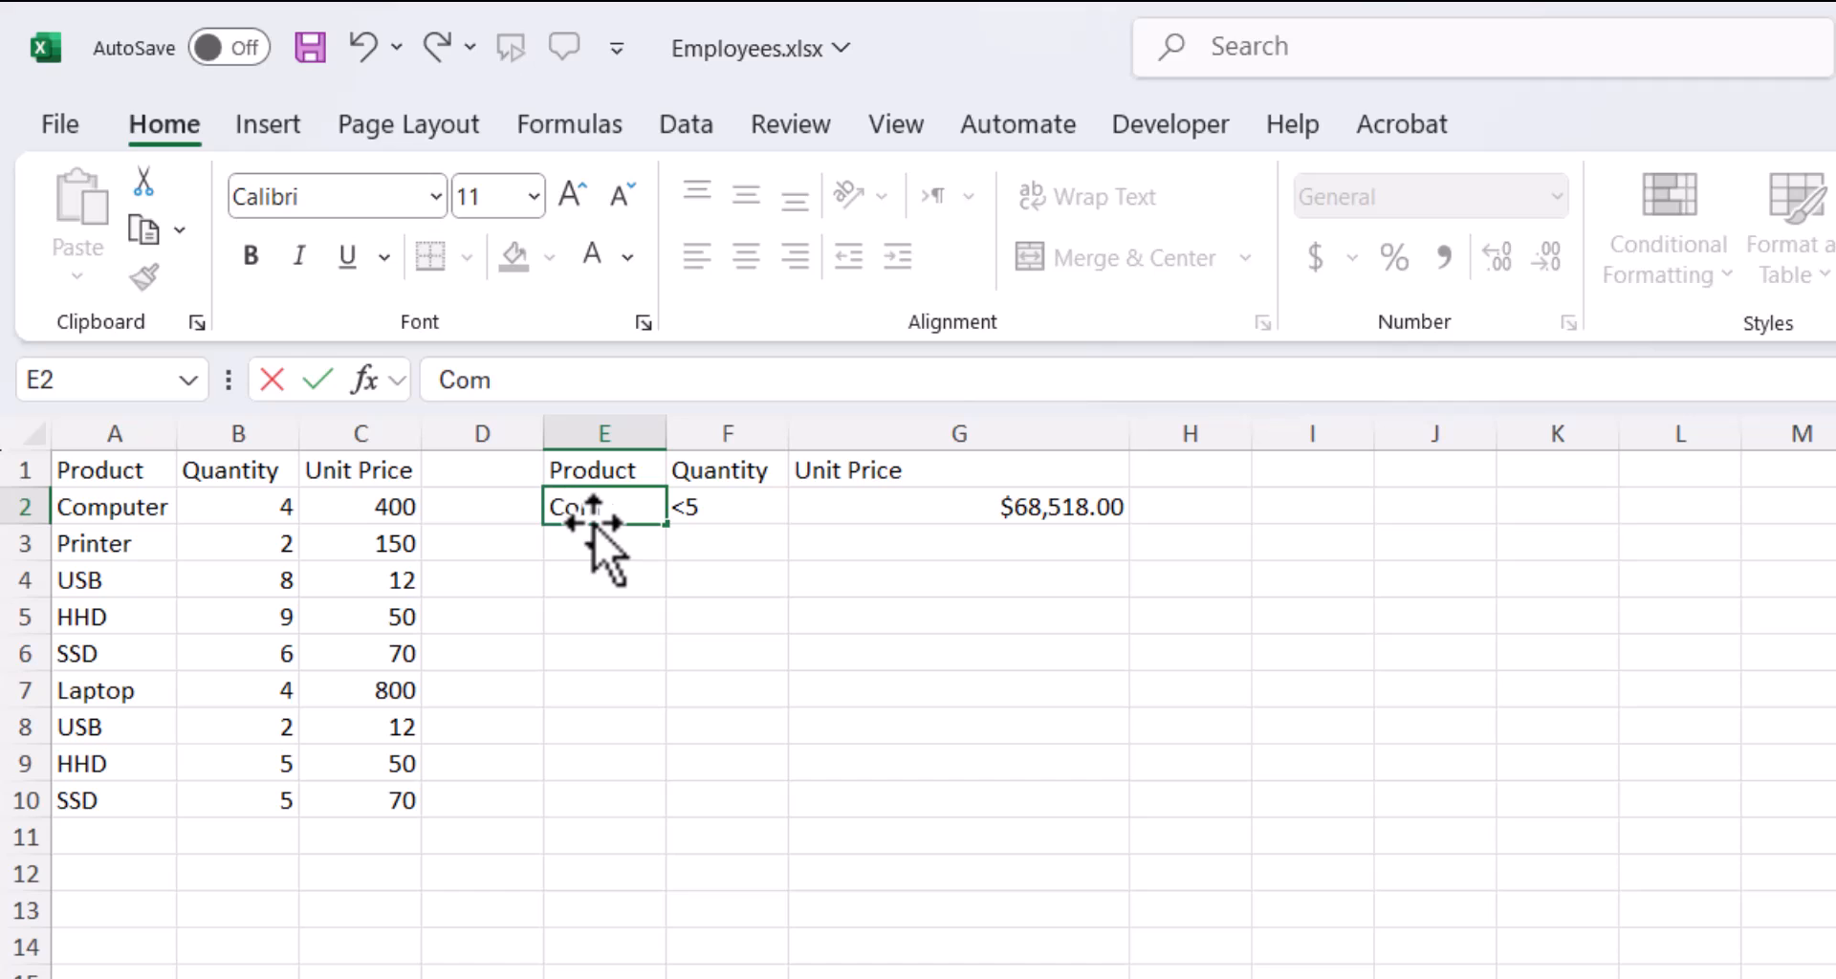
pyautogui.write('puter')
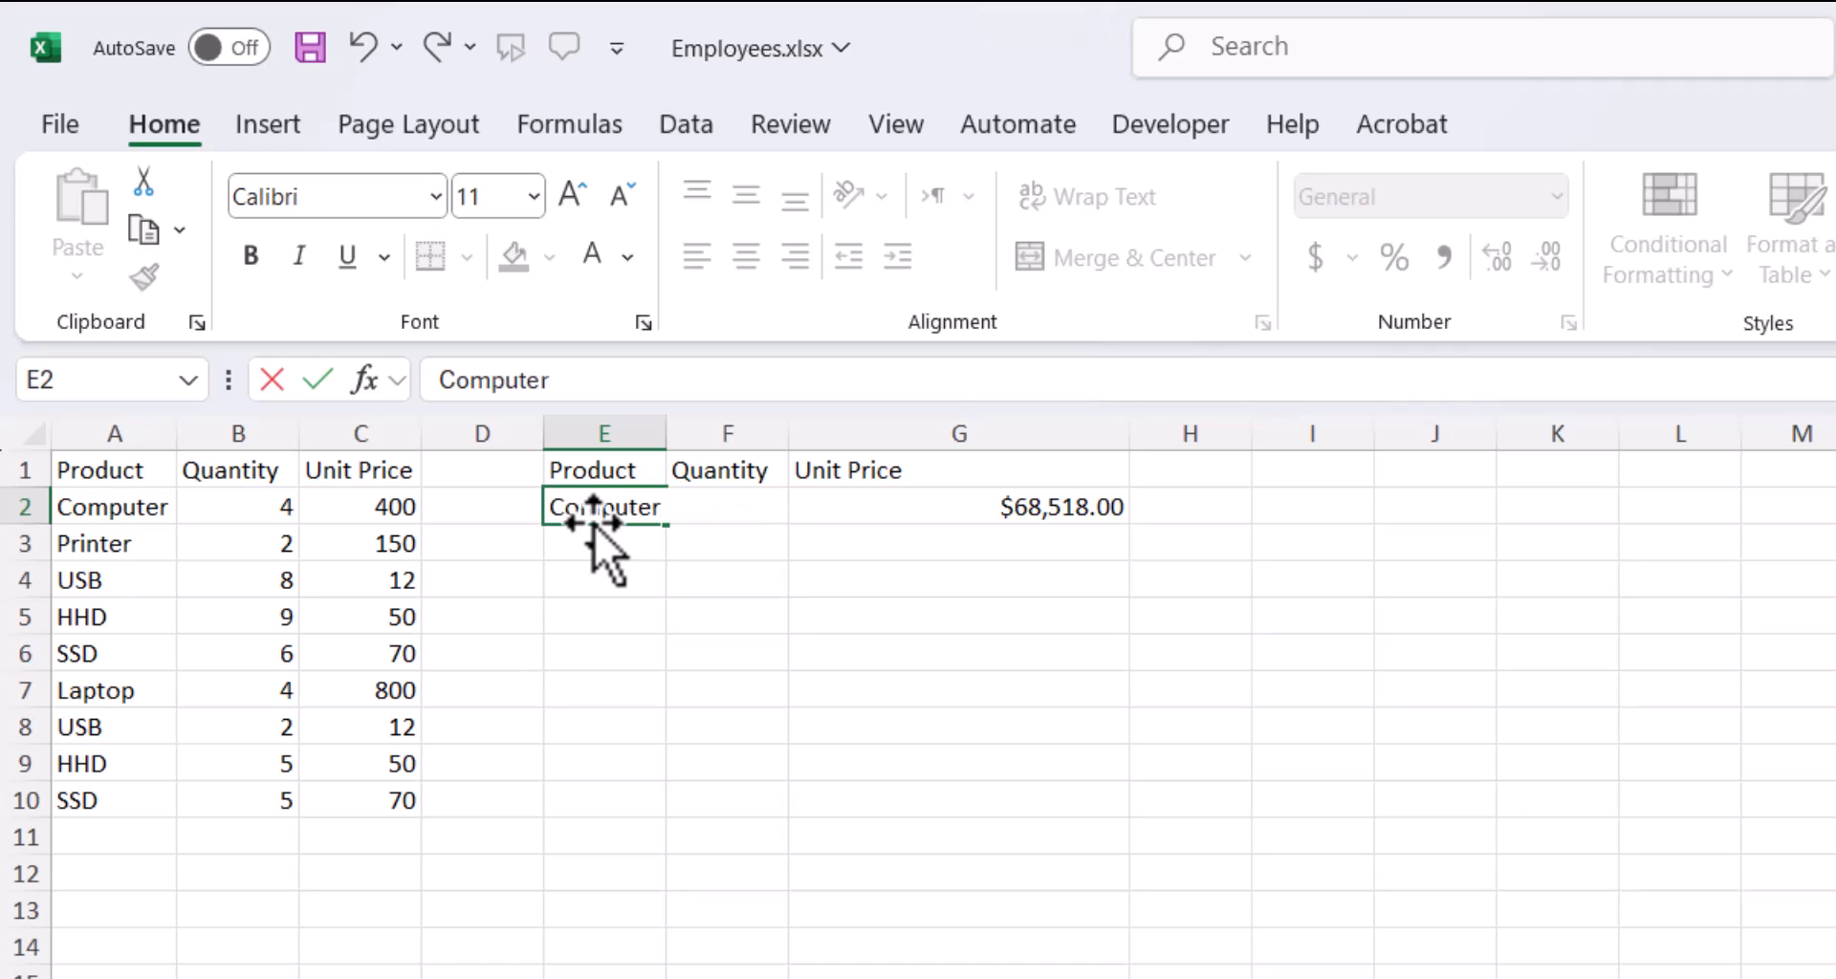
pyautogui.press('Return')
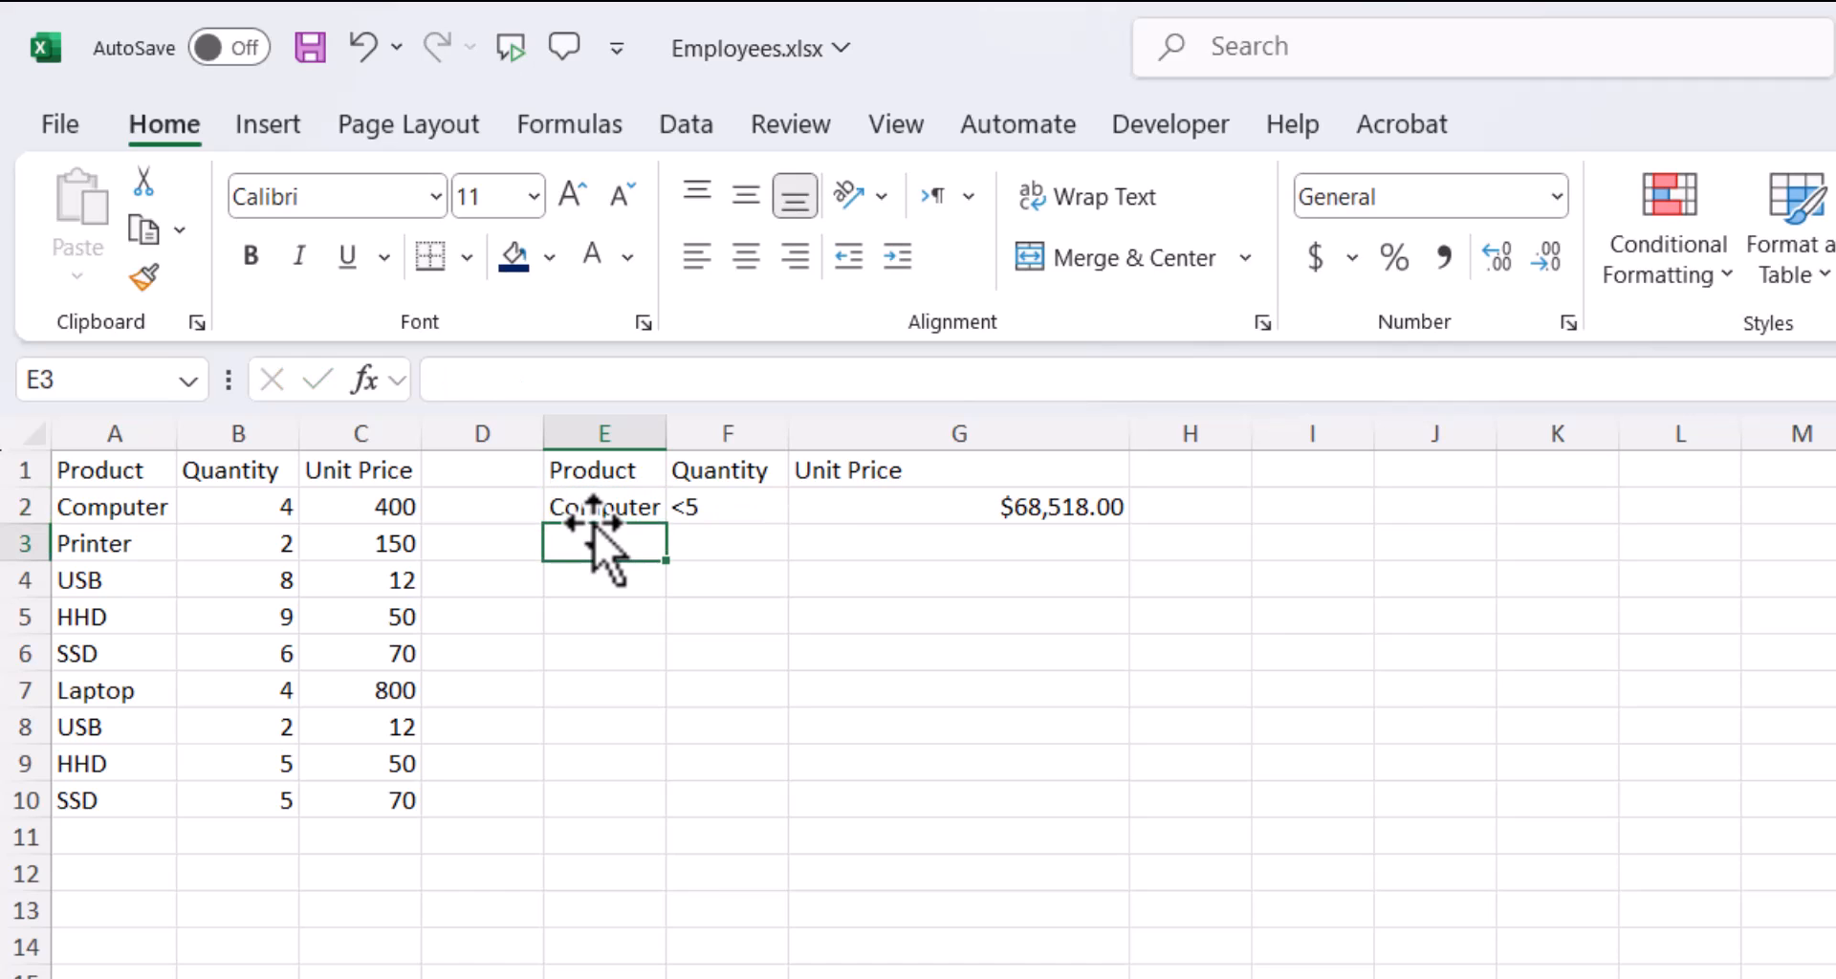
pyautogui.write('USB')
pyautogui.press('Return')
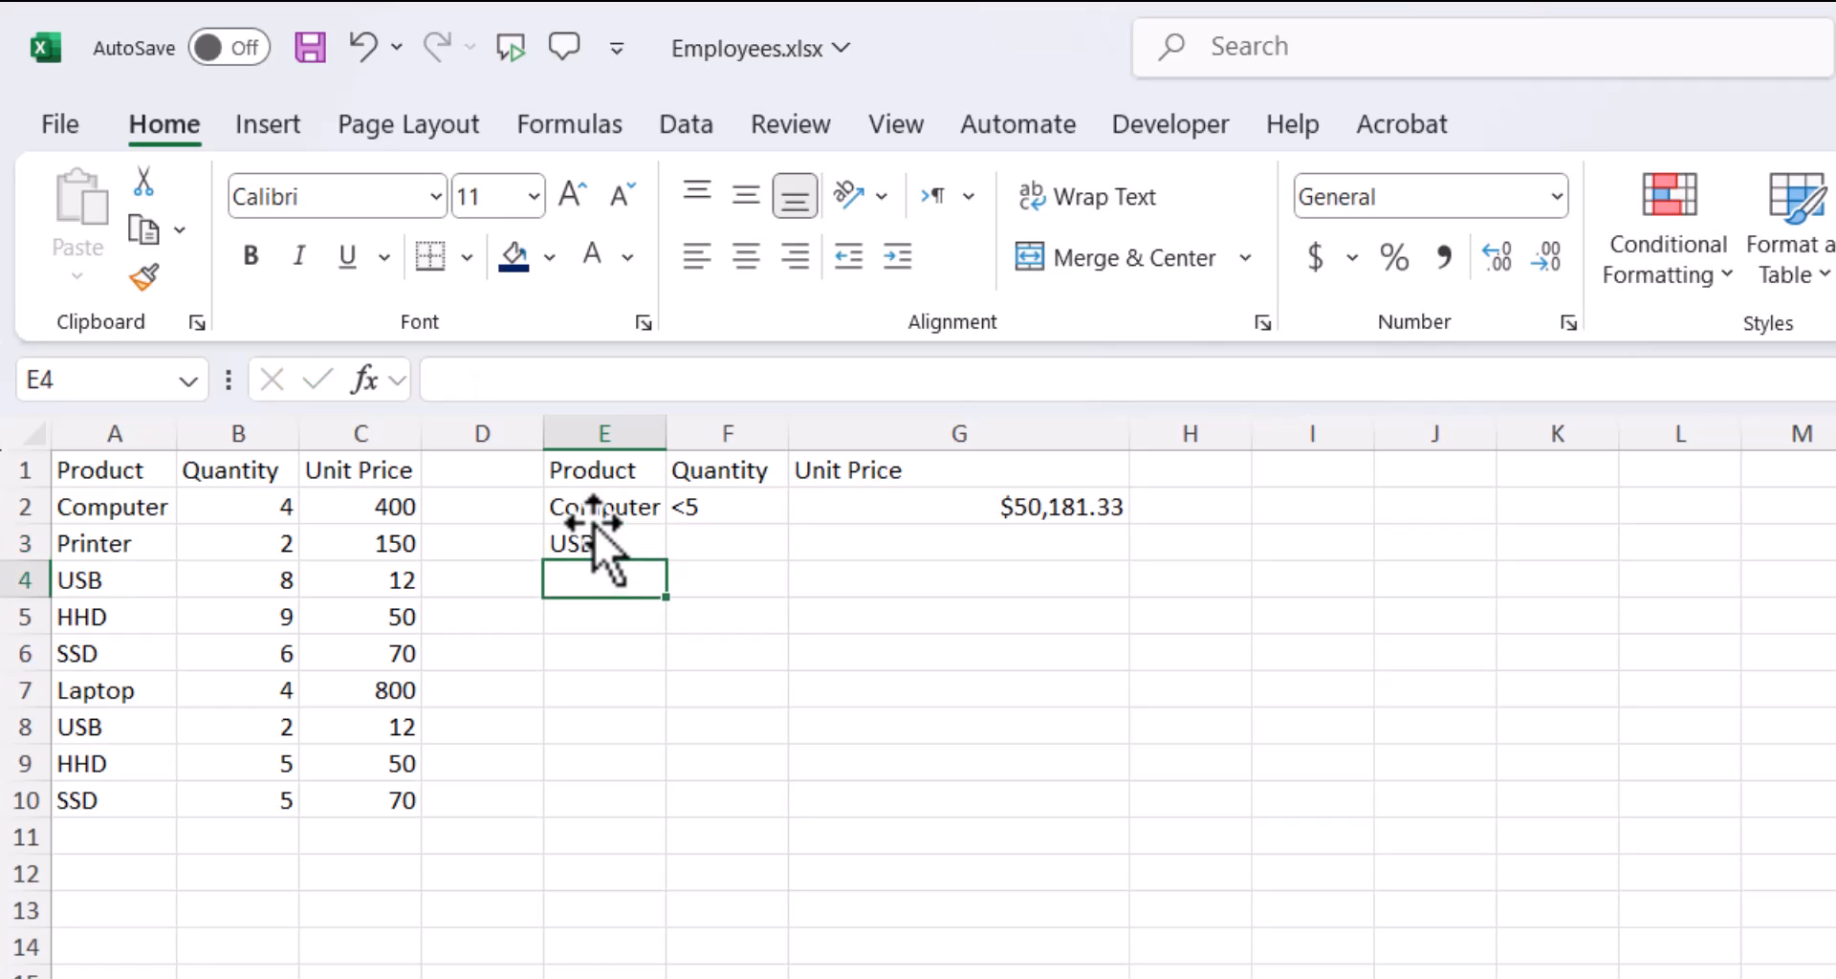
# - Enter >1 in cell F3 as the Quantity criterion for the USB row
pyautogui.moveTo(612, 512); pyautogui.dragTo(593, 545)
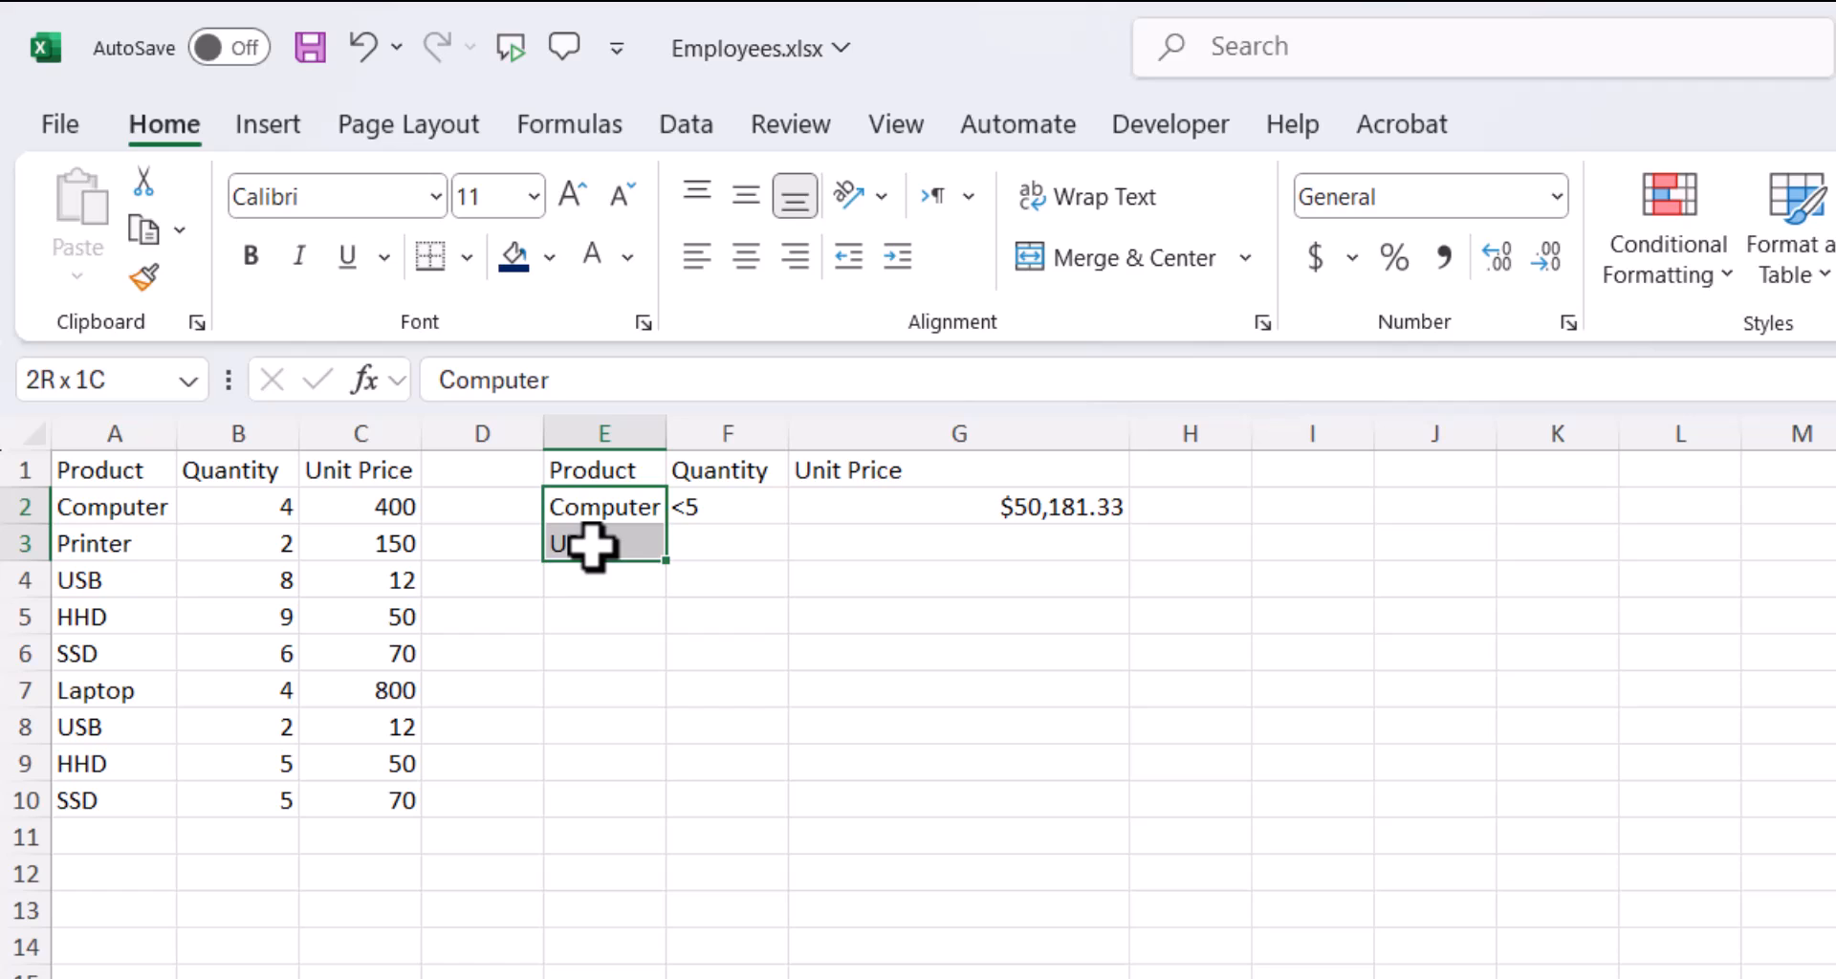
pyautogui.click(713, 545)
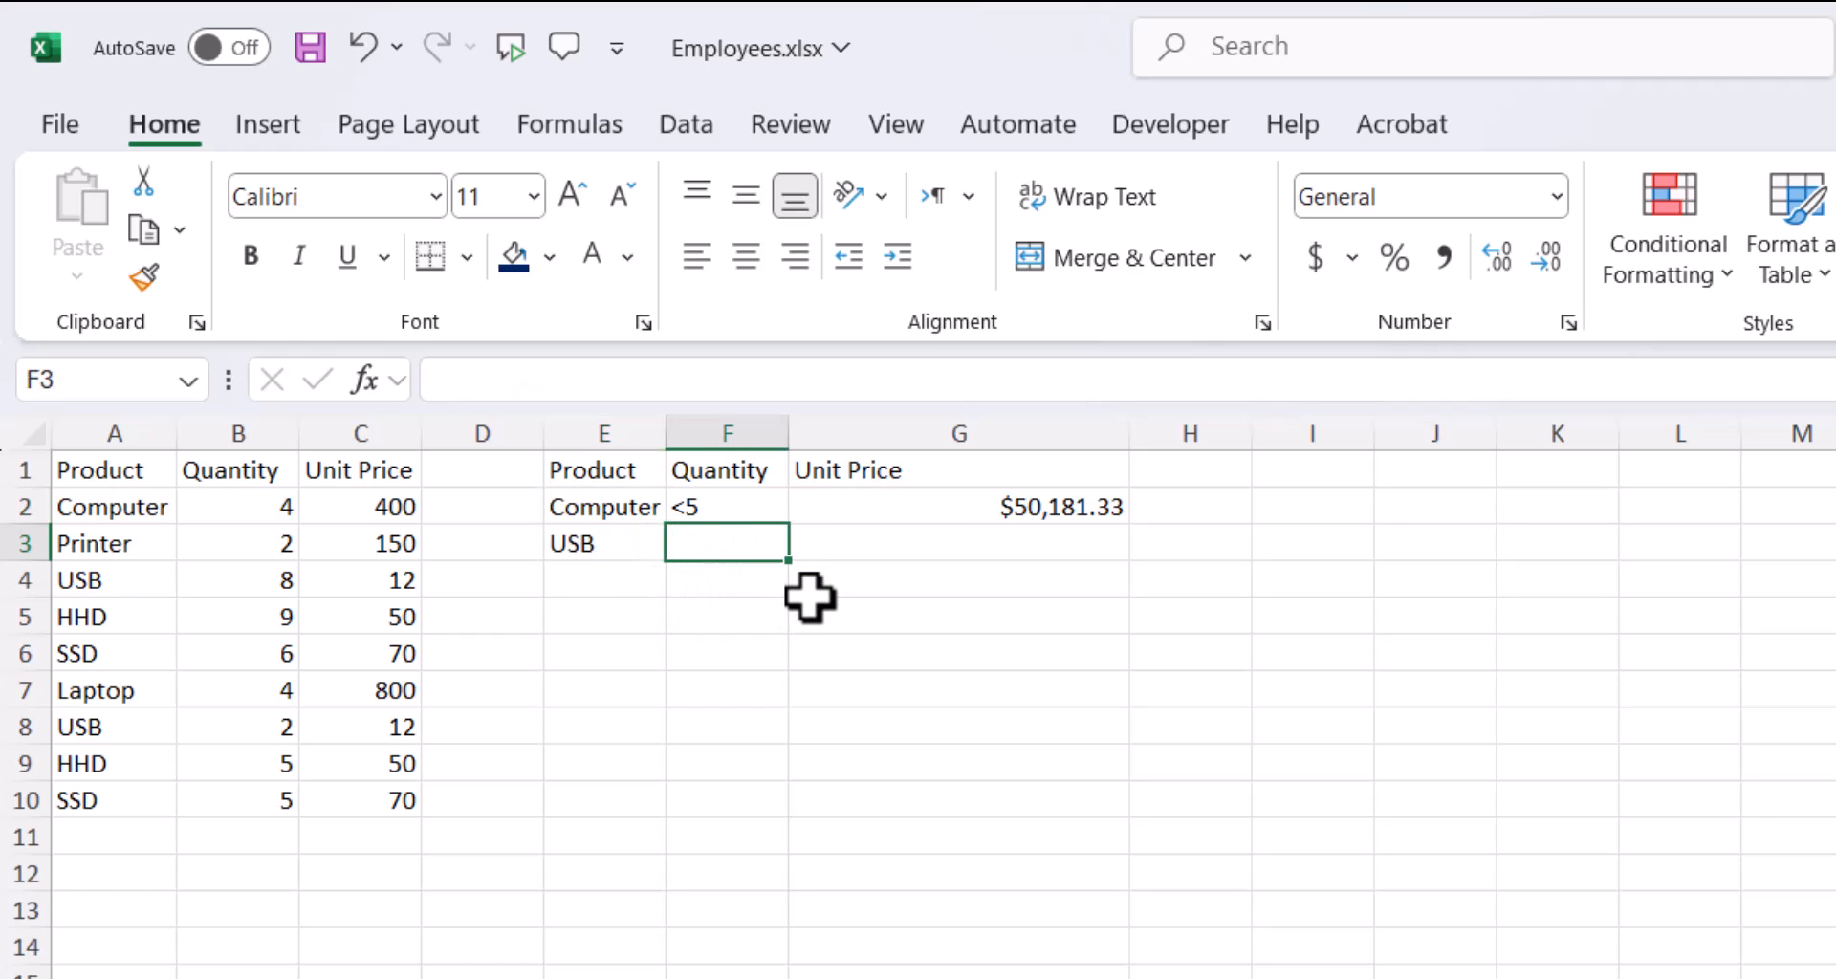
pyautogui.write('>')
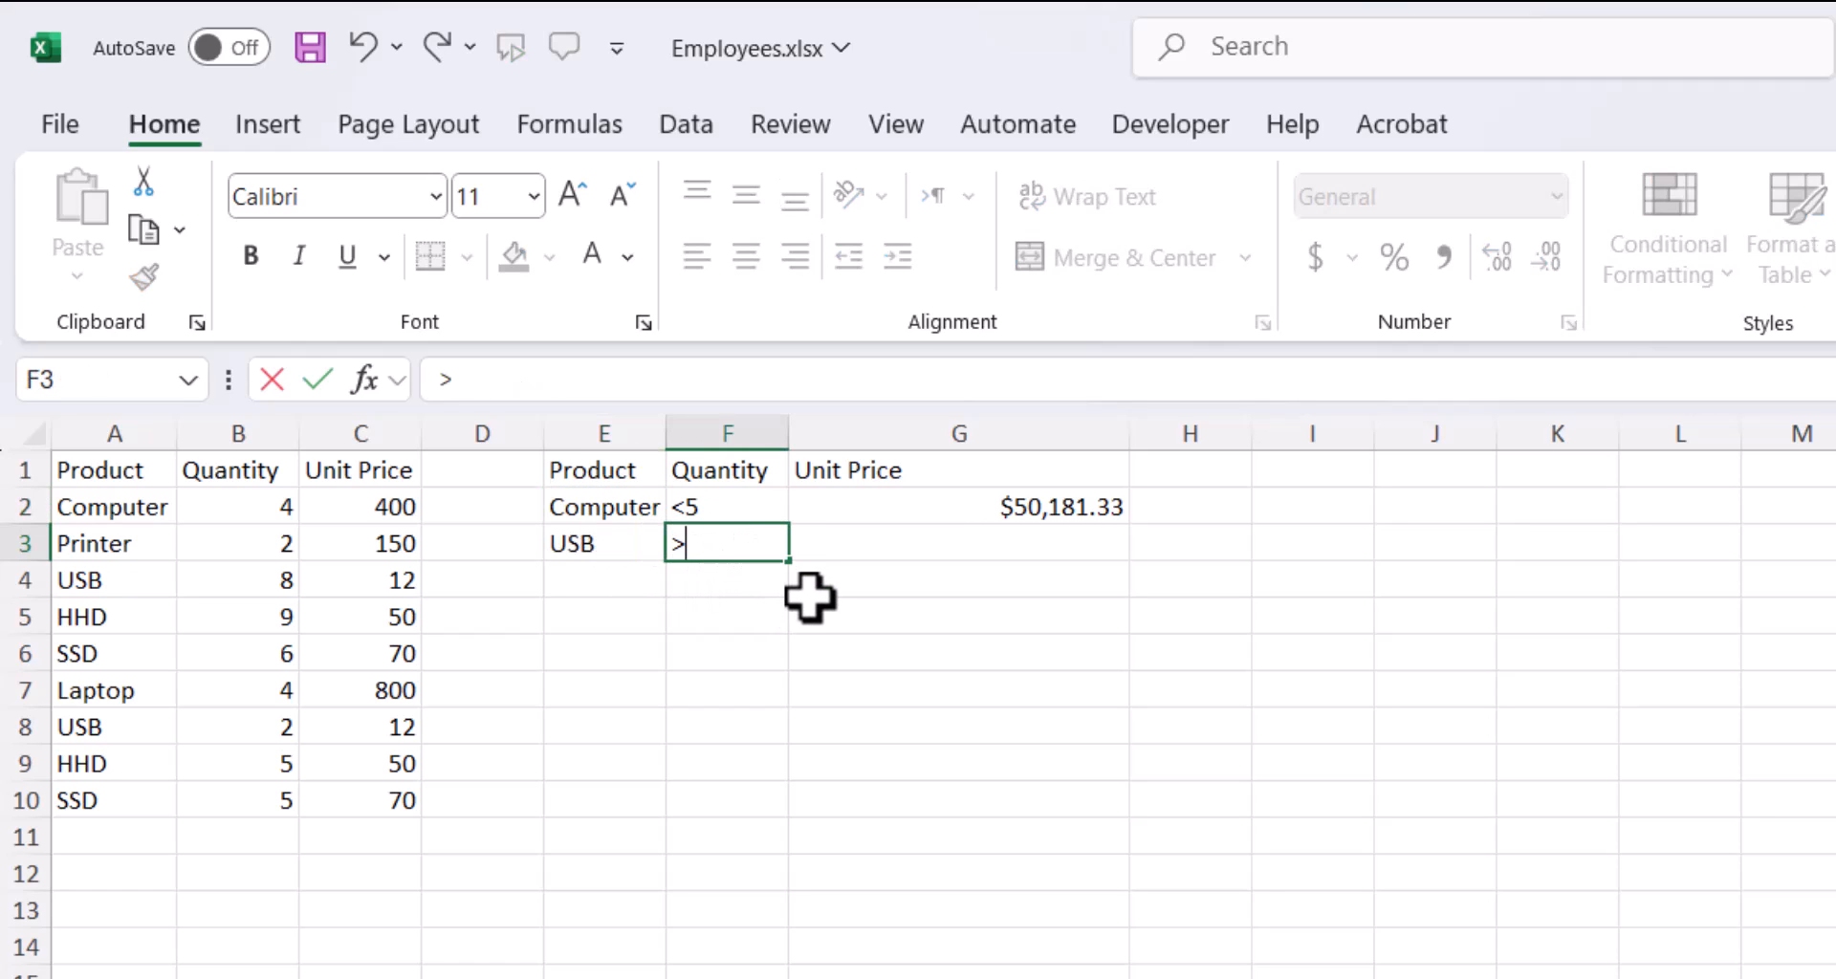
pyautogui.write('1')
pyautogui.press('Return')
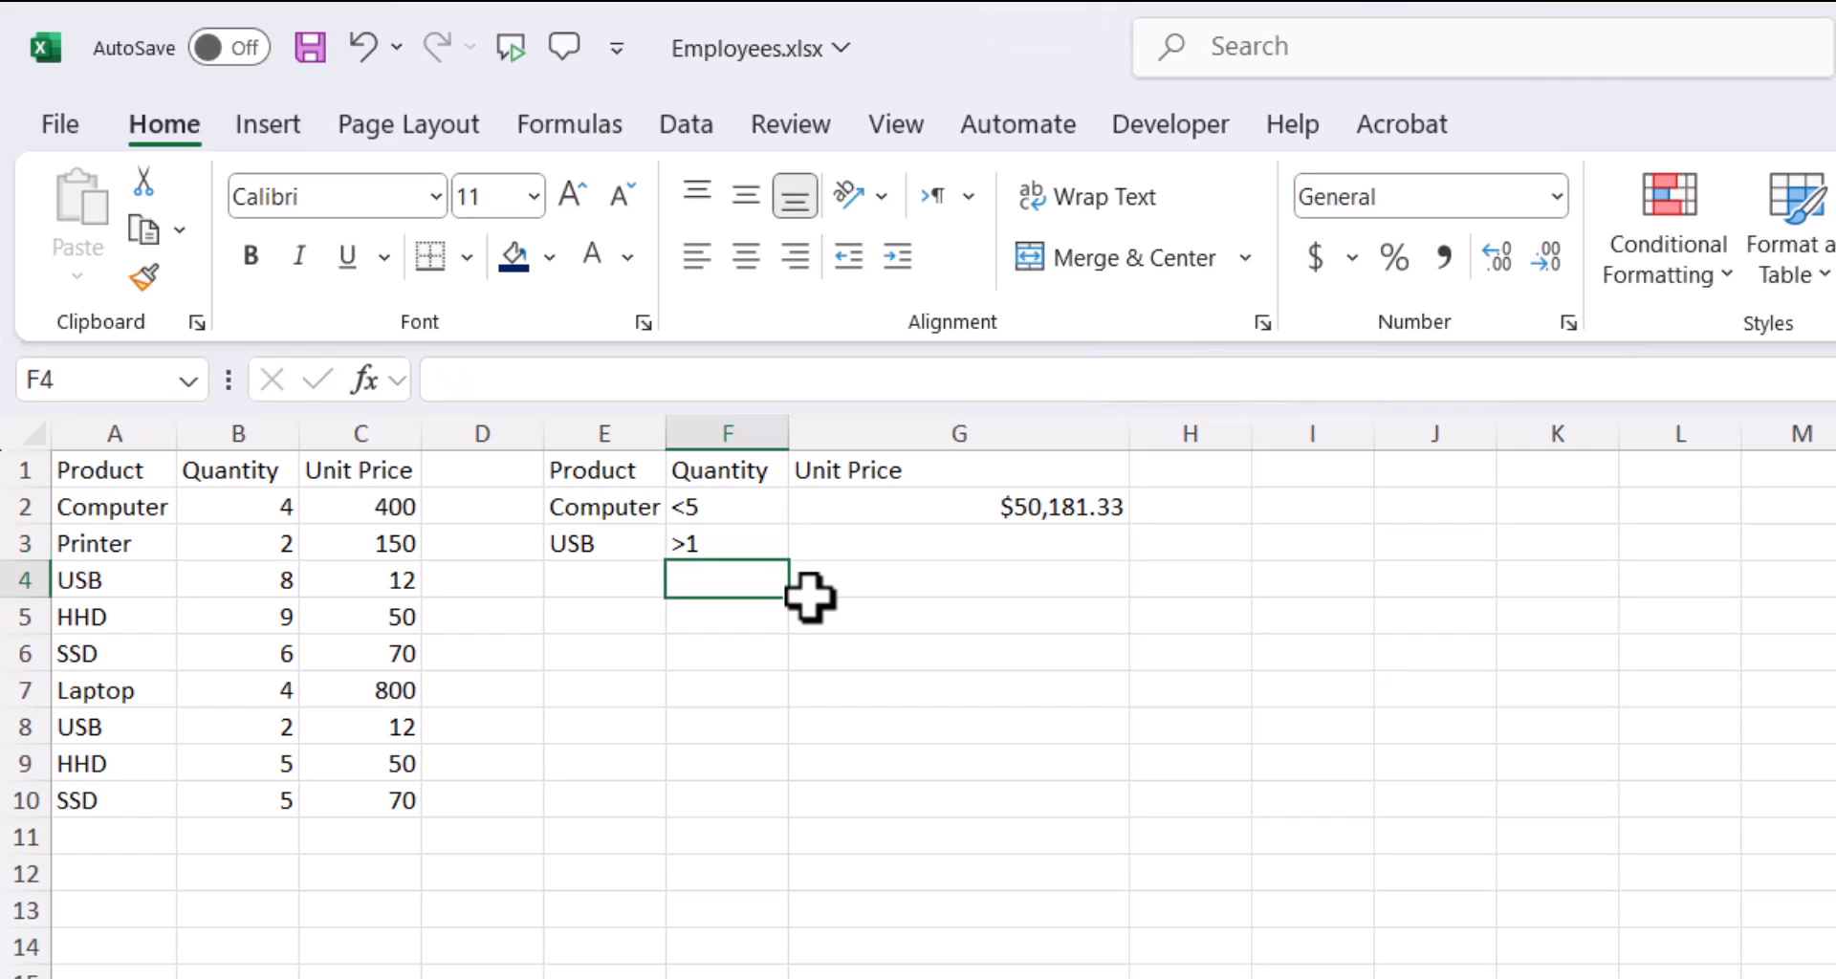
pyautogui.click(776, 642)
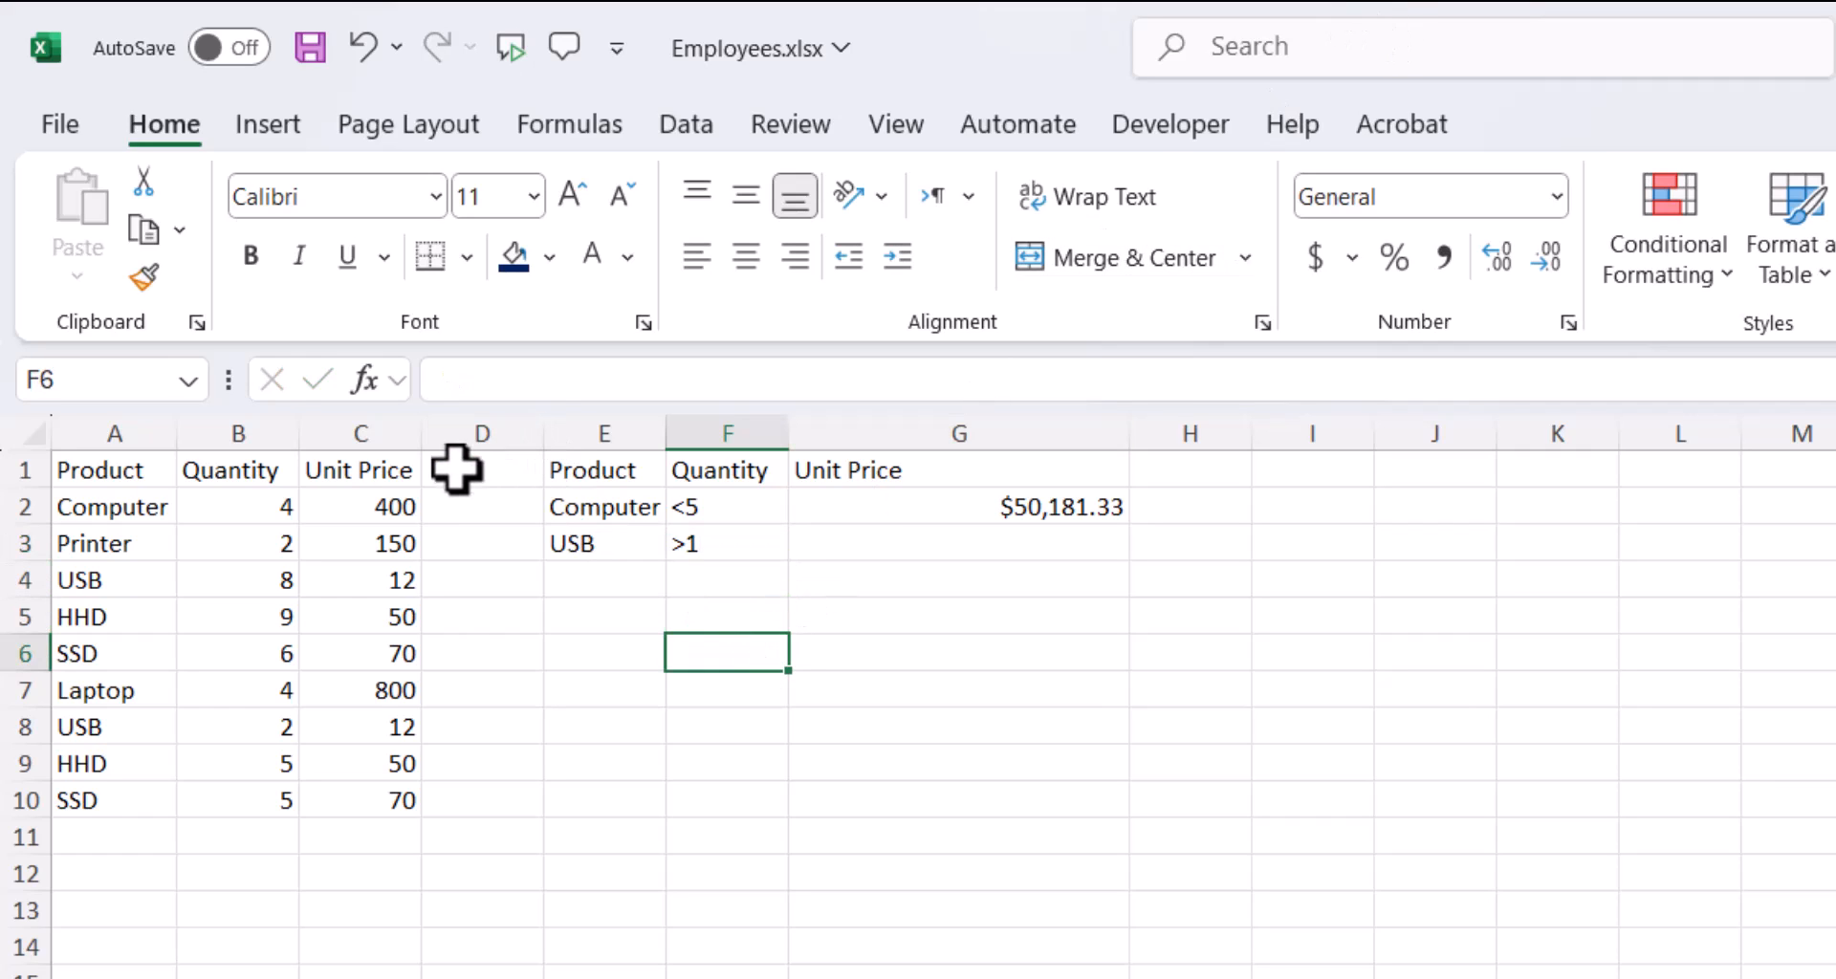
pyautogui.moveTo(592, 469); pyautogui.dragTo(1831, 535)
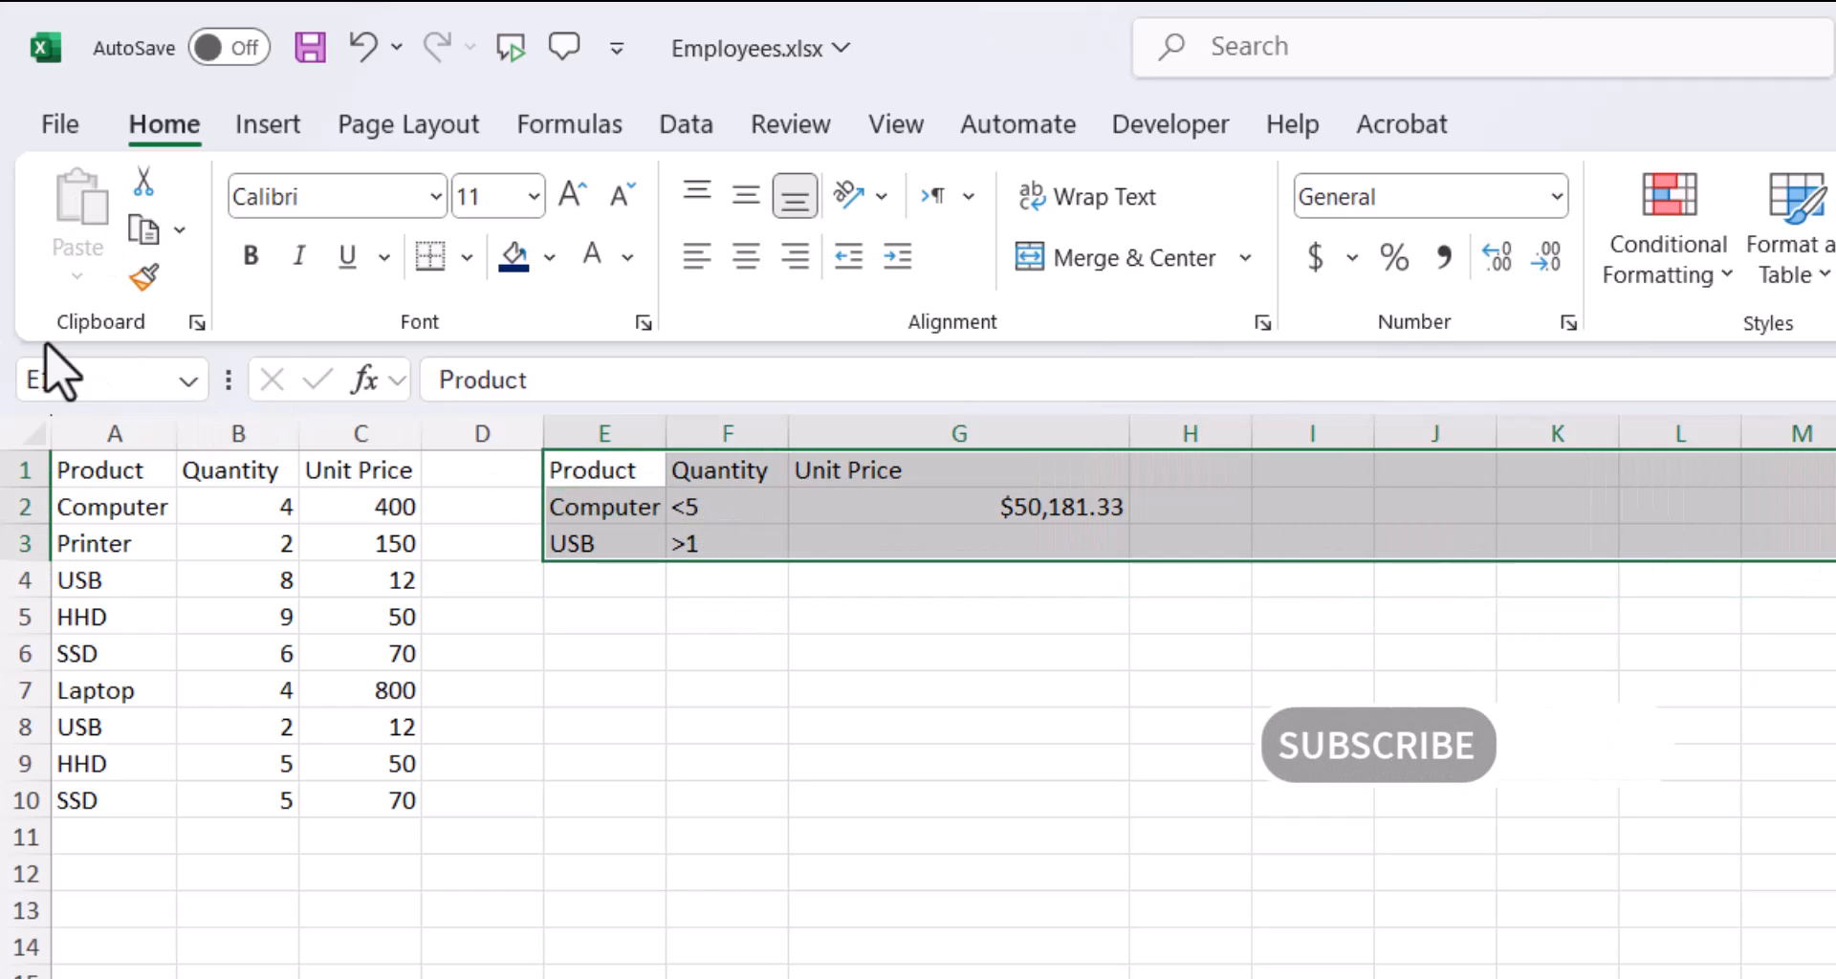
pyautogui.click(1157, 765)
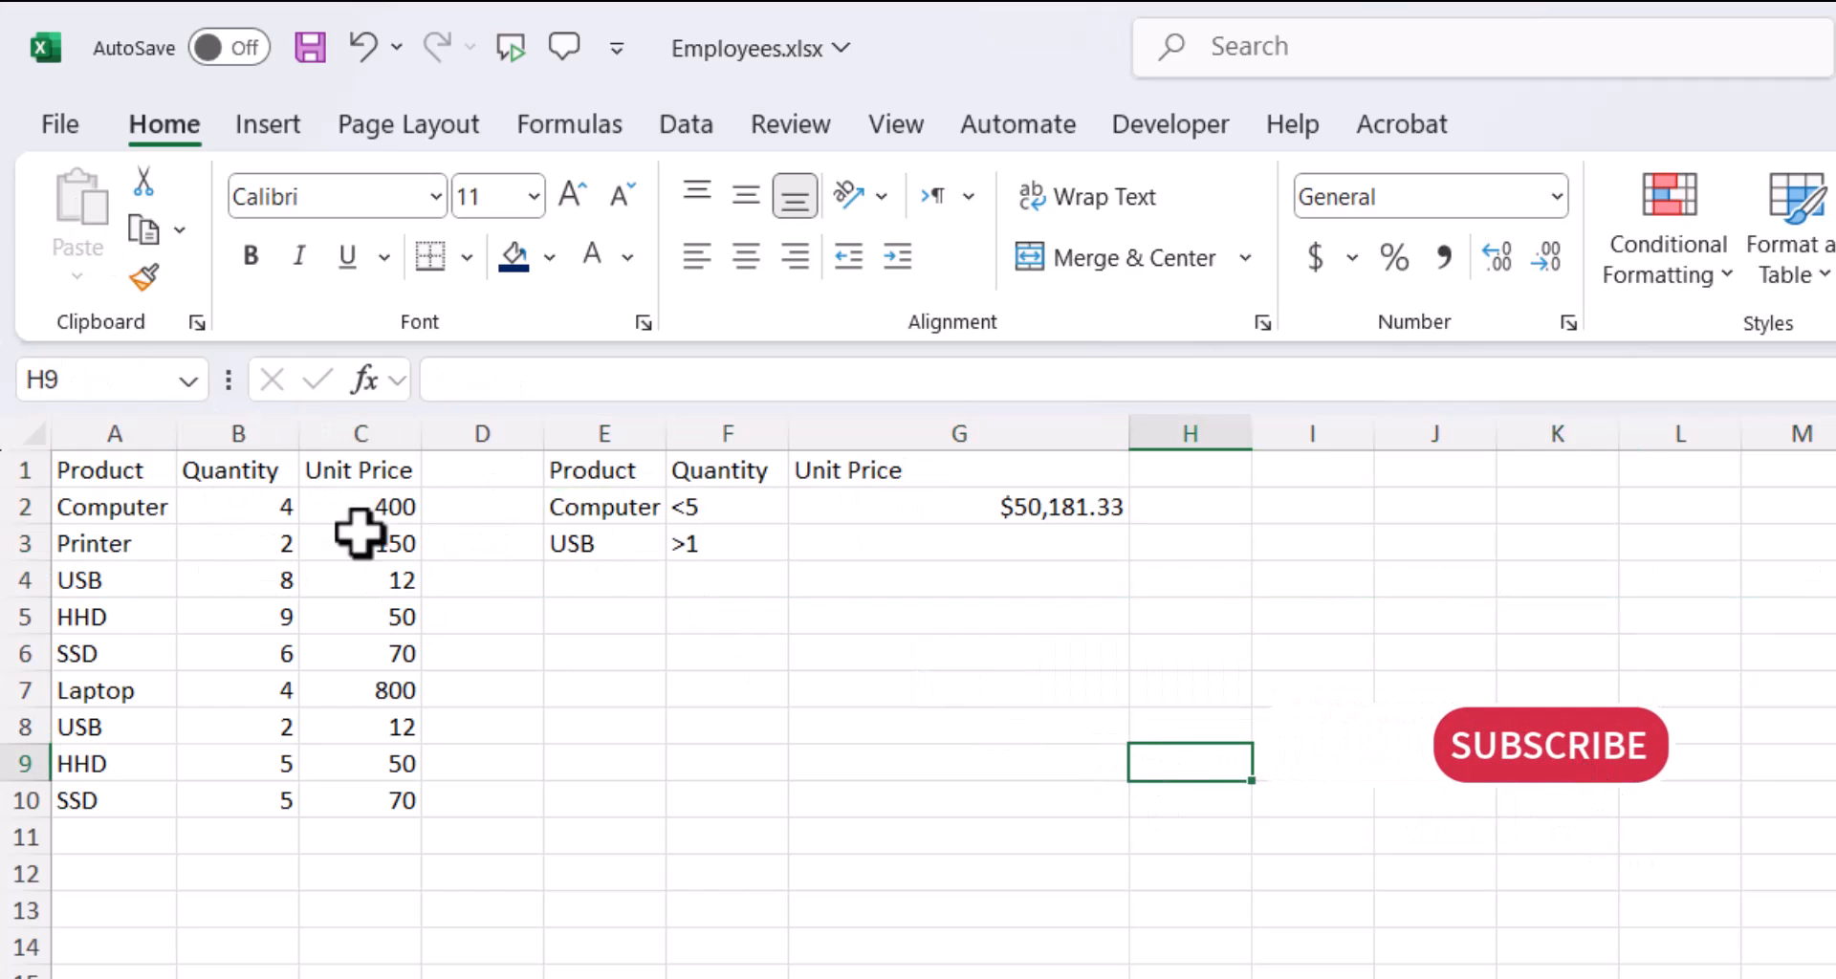